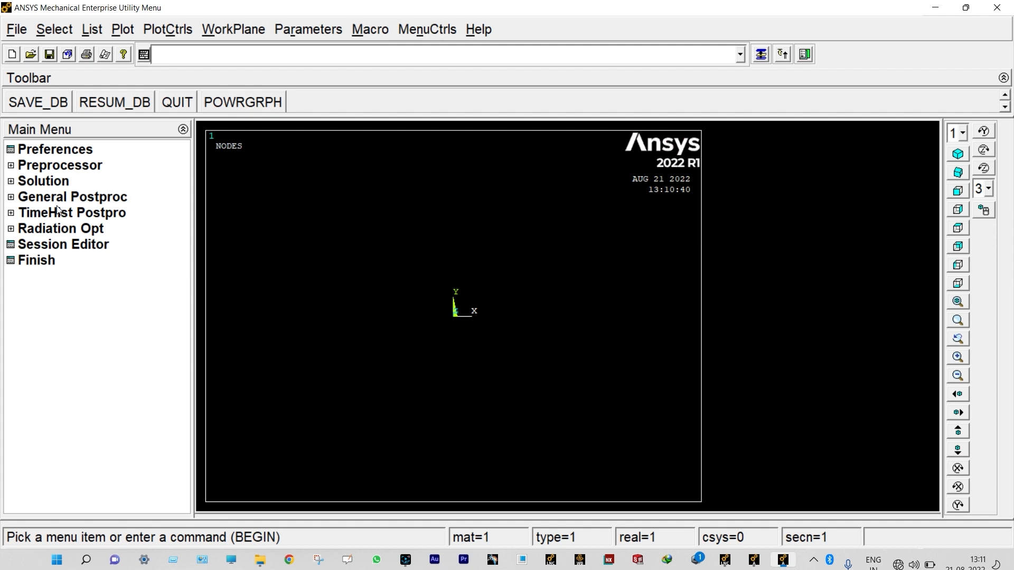
Replot the graphics display and filter the GUI preferences to the Thermal discipline.
left_click(128, 30)
left_click(125, 49)
left_click(71, 152)
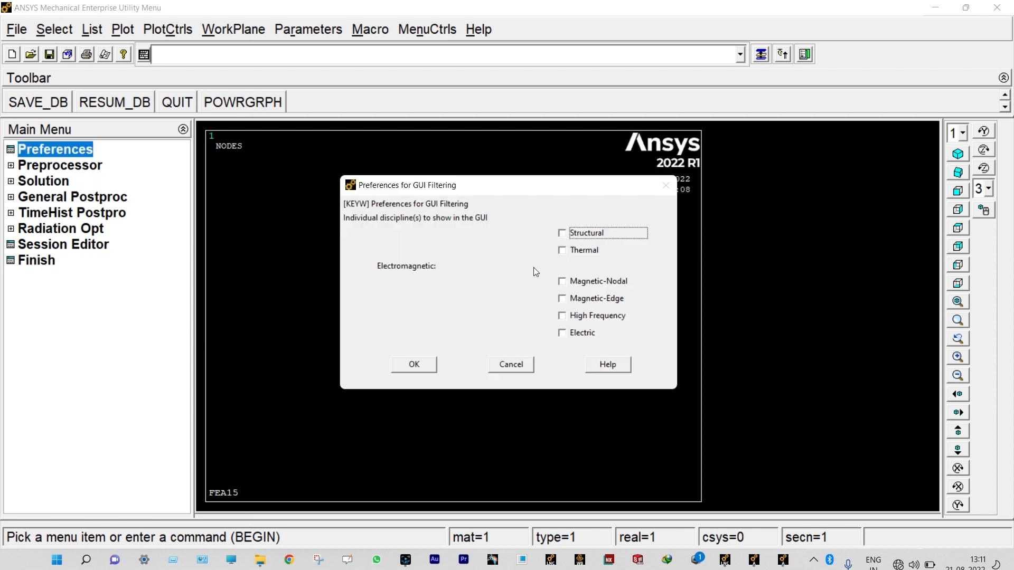
left_click(562, 252)
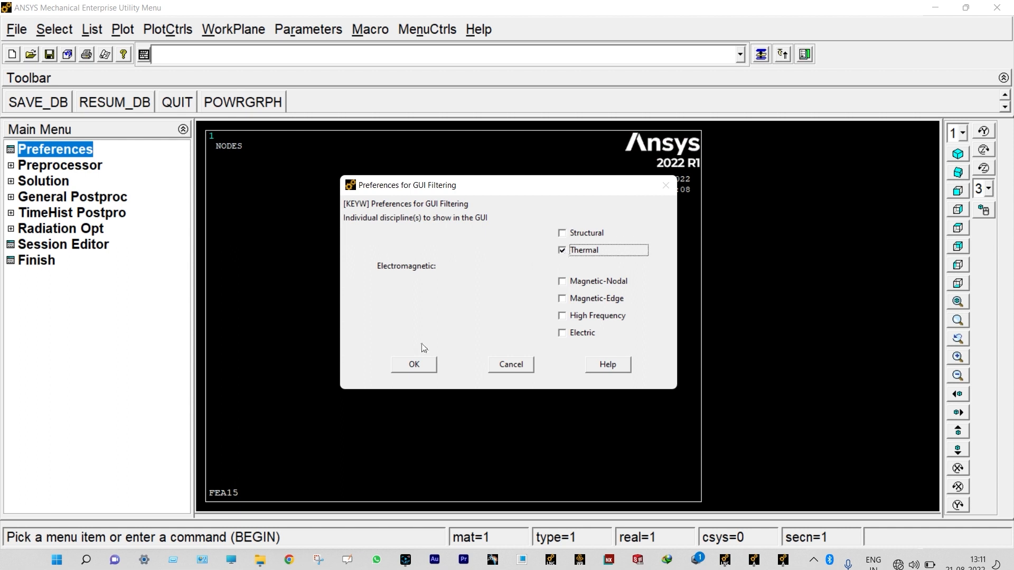
left_click(412, 366)
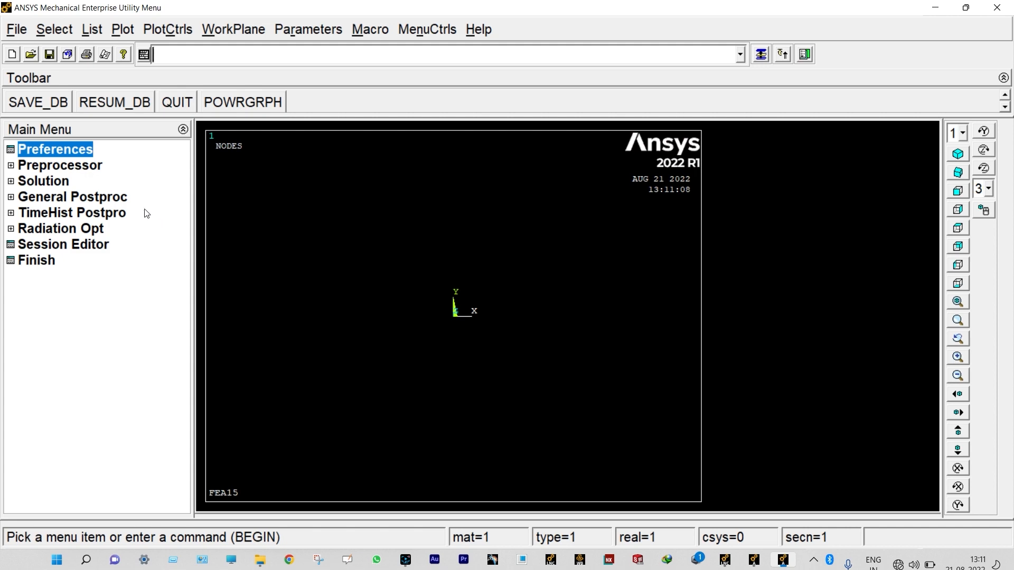
Add the thermal solid element type Quad 4node 55 with reference number 1.
left_click(95, 169)
left_click(93, 180)
left_click(106, 197)
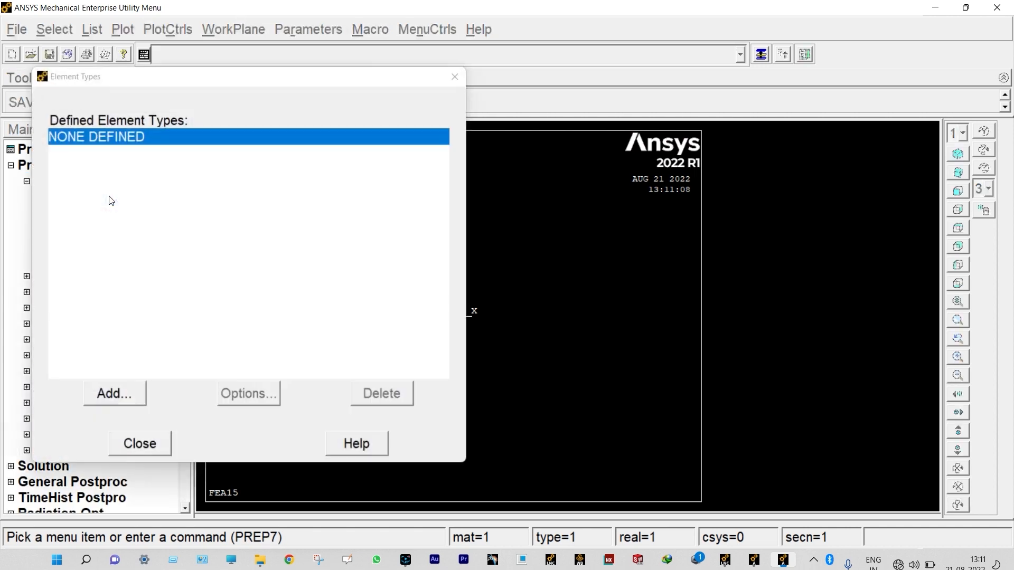
left_click(127, 395)
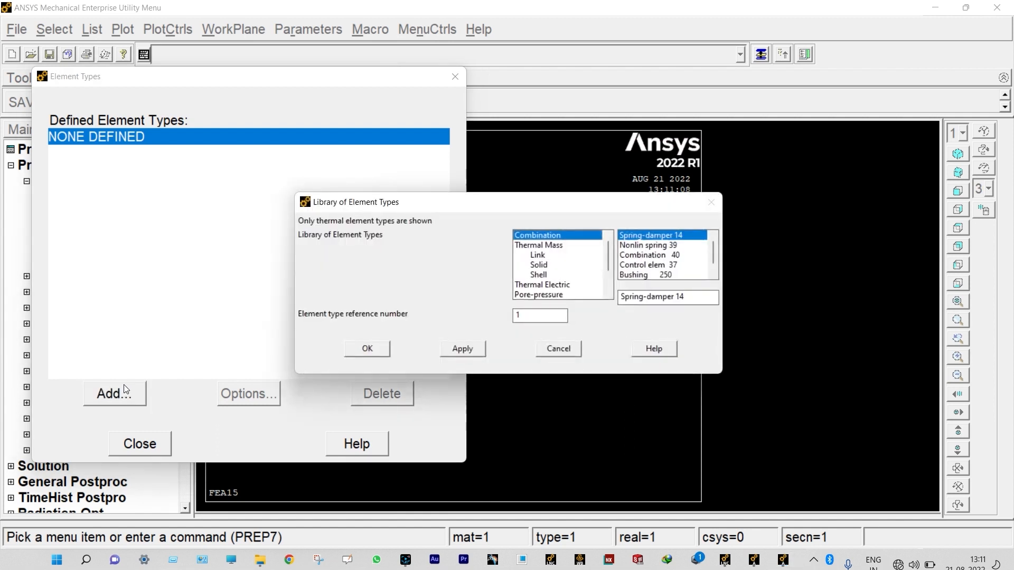
left_click(534, 267)
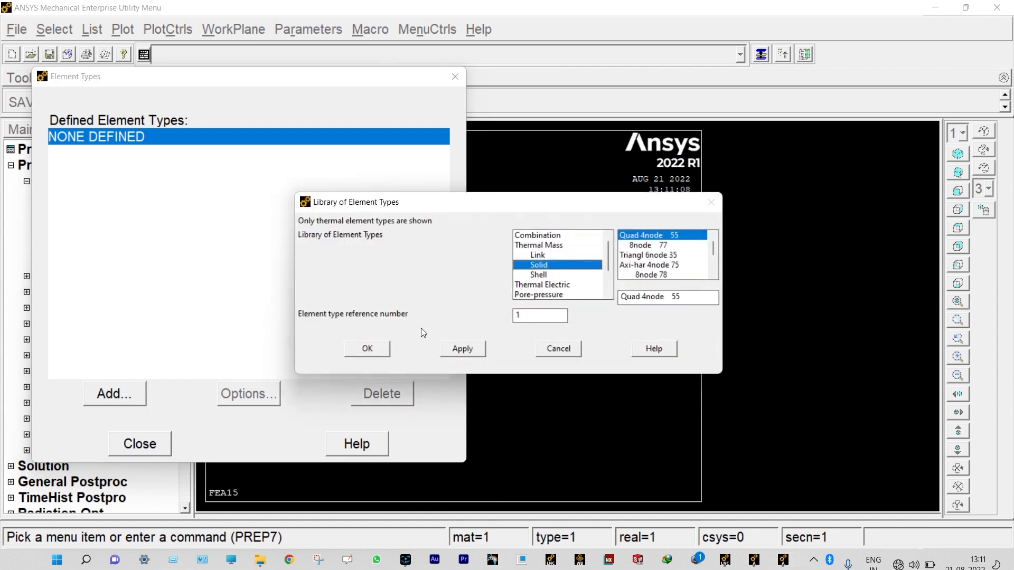
left_click(370, 349)
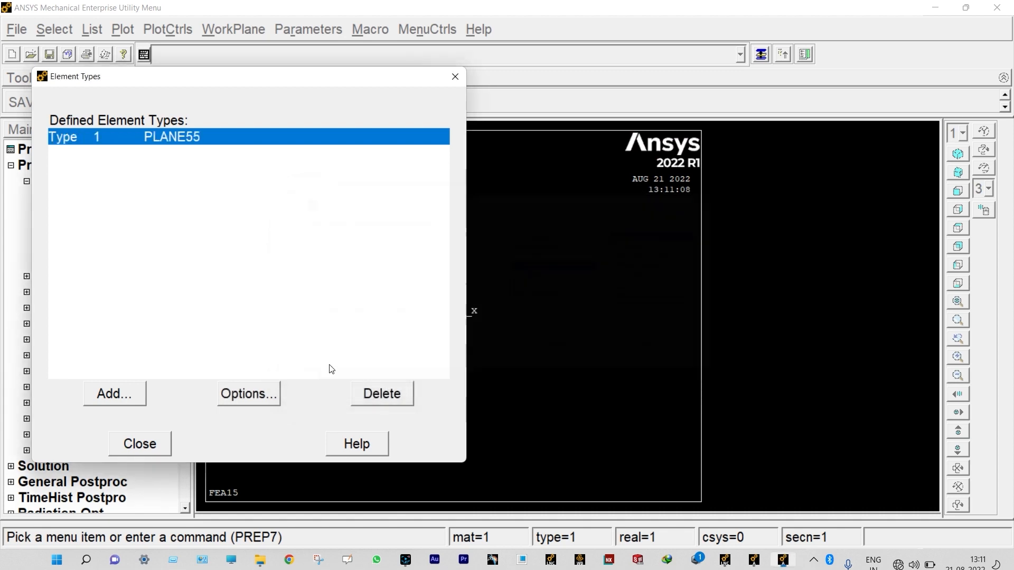
left_click(140, 444)
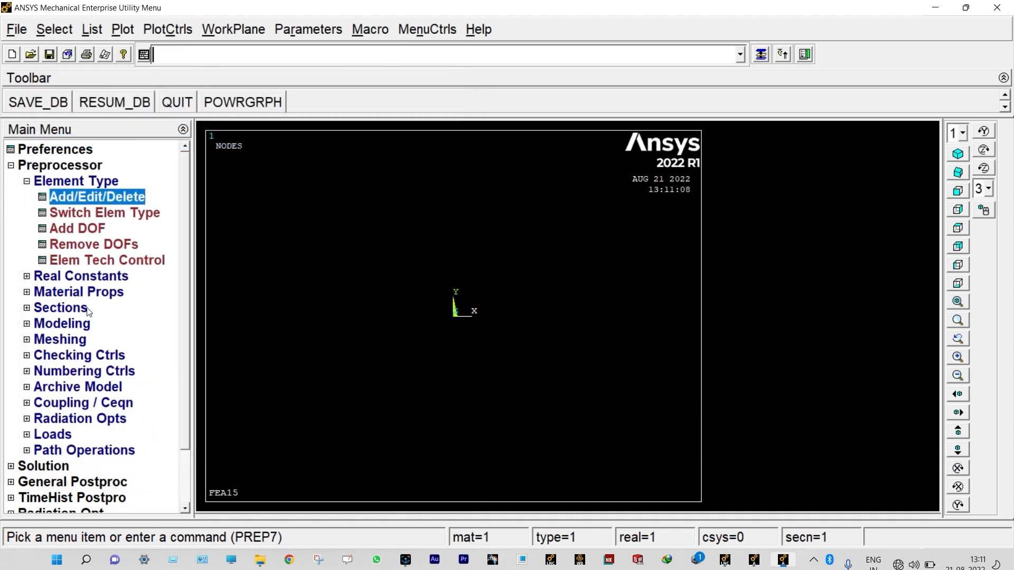
Define isotropic thermal conductivity for material 1 with KXX set to 1.7307.
left_click(85, 294)
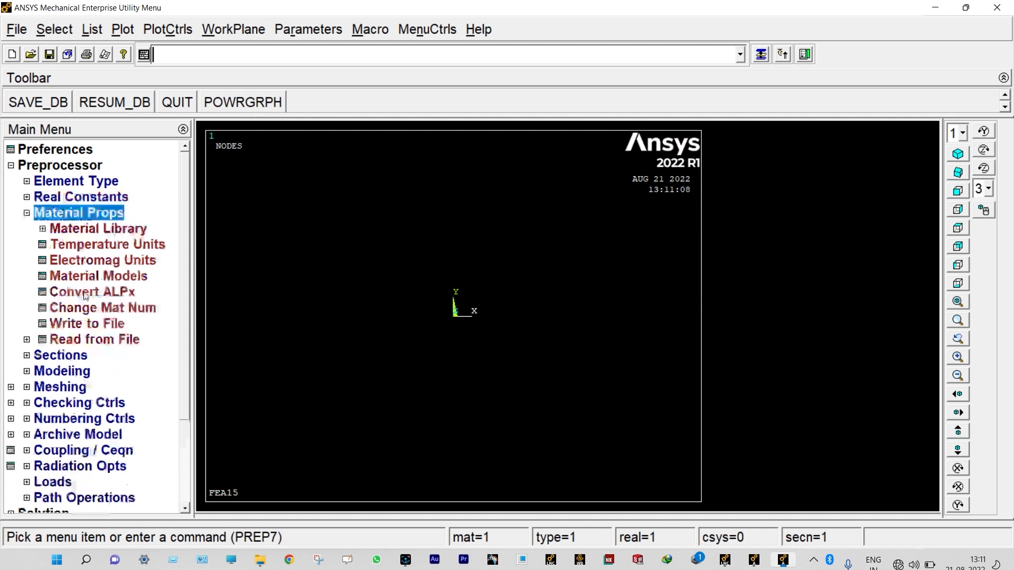
double_click(109, 276)
double_click(552, 261)
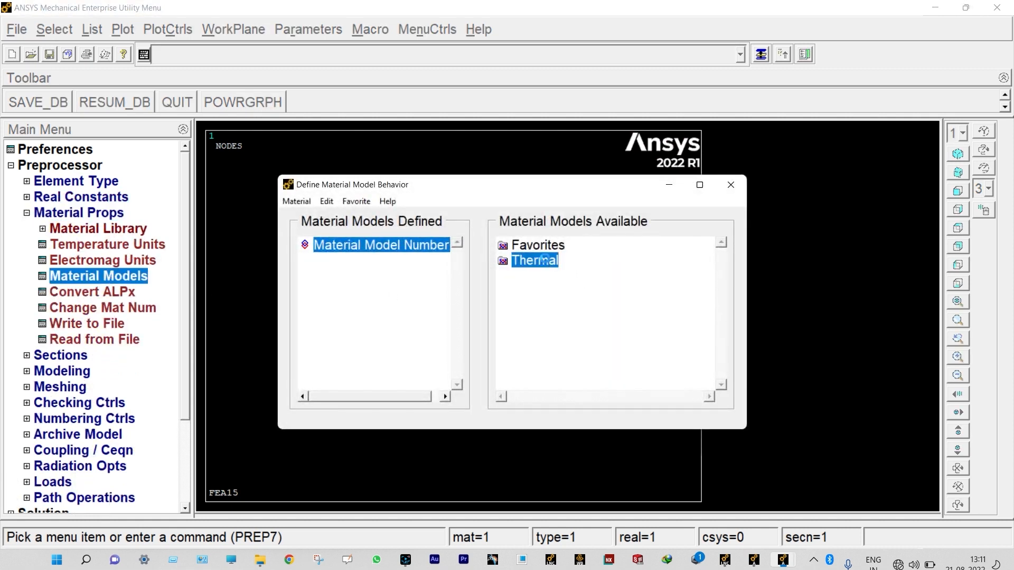
double_click(568, 276)
double_click(576, 292)
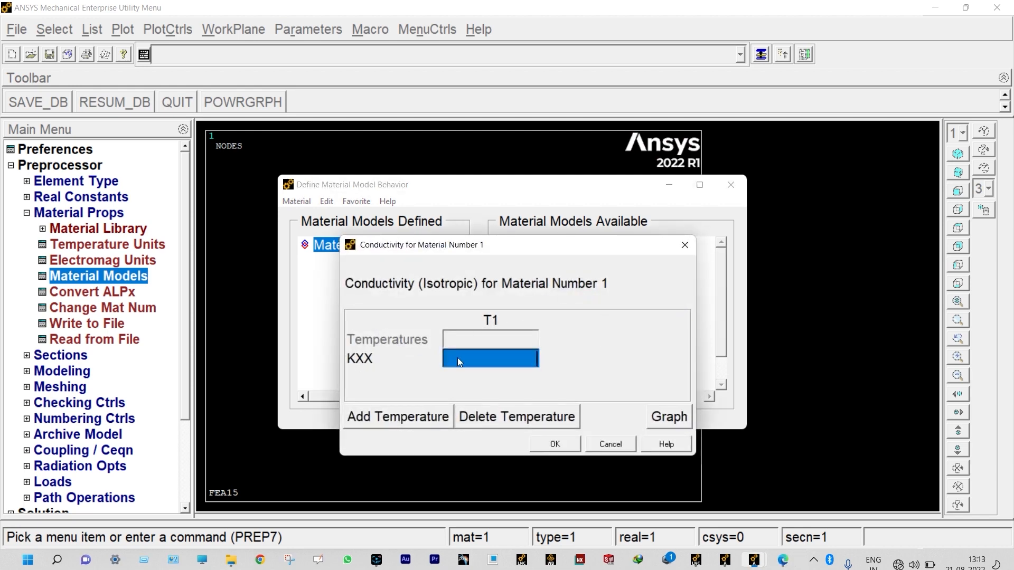
type("1.7")
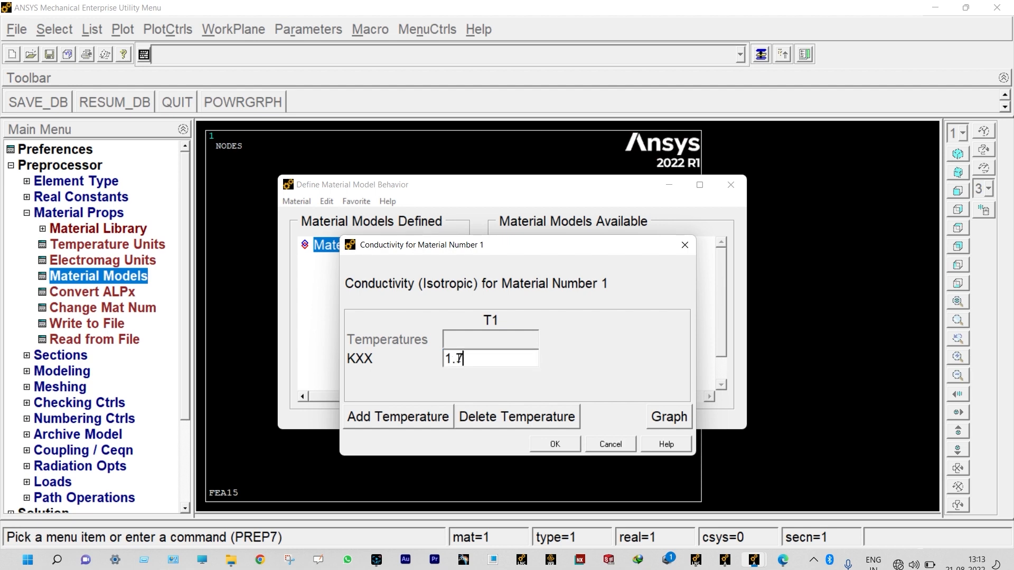
type("307")
left_click(555, 444)
left_click(732, 186)
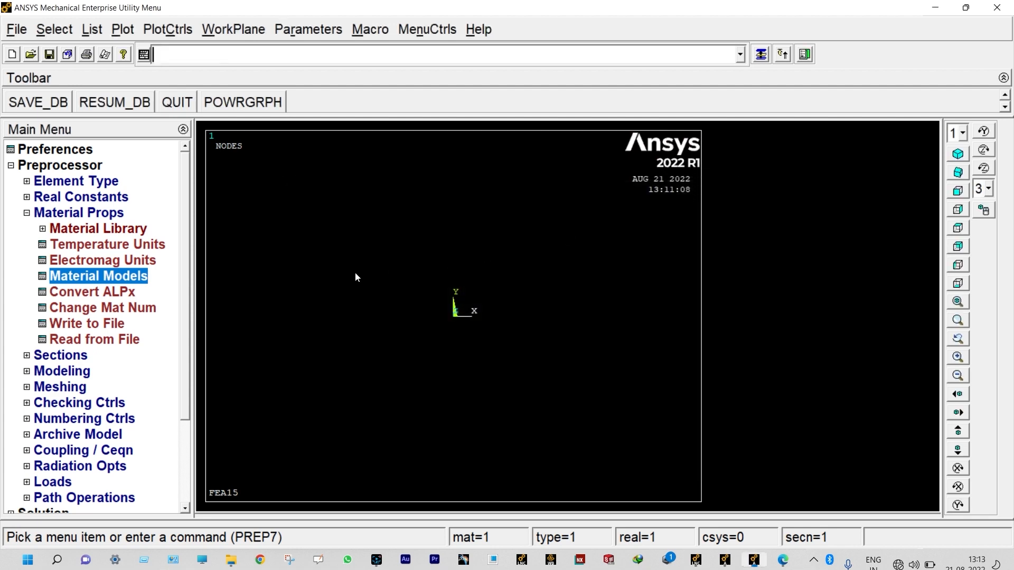
Create three nodes in the active coordinate system along Y 0, at X 1, 1.5 and 2.
left_click(84, 372)
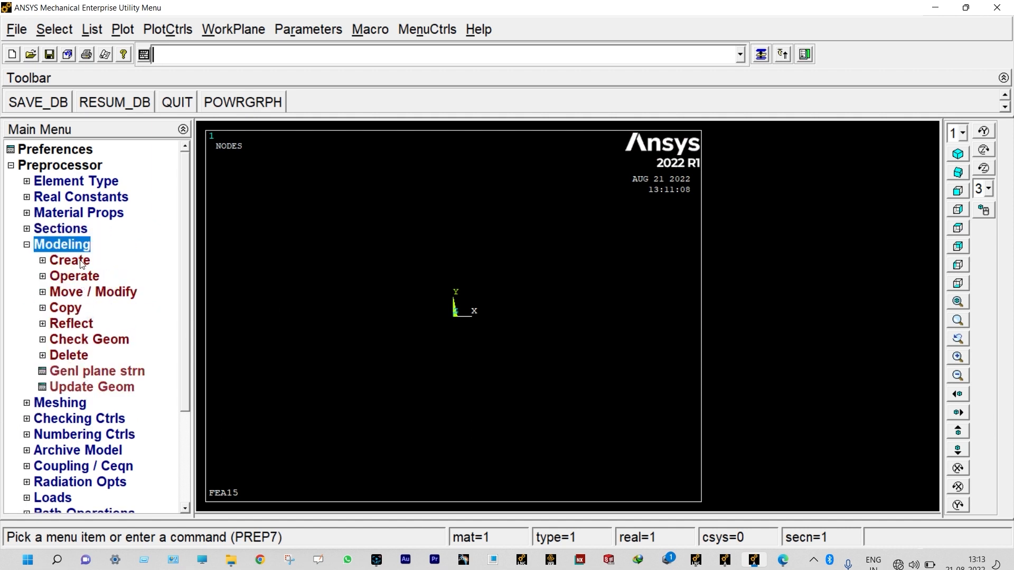
left_click(82, 264)
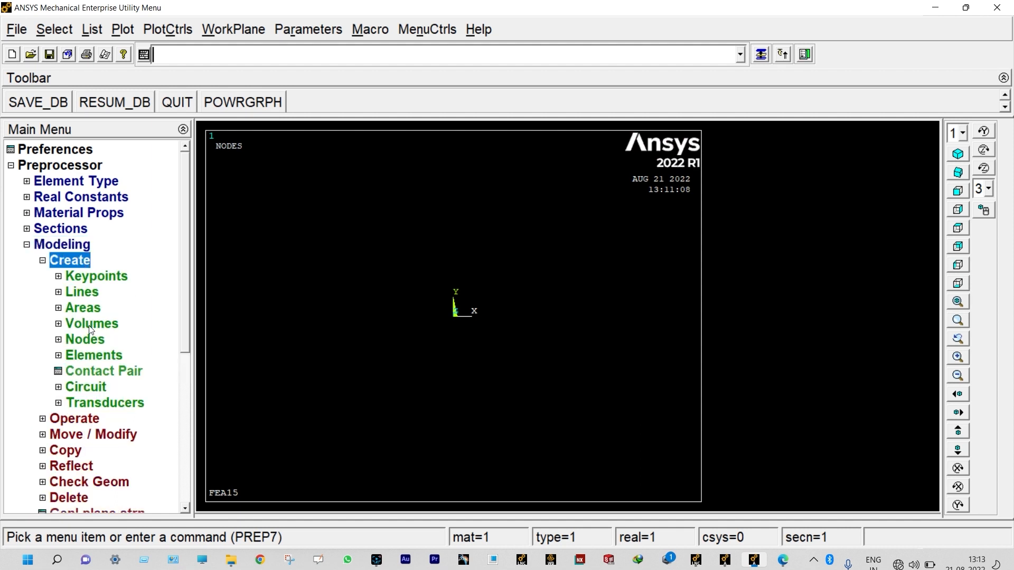
left_click(88, 341)
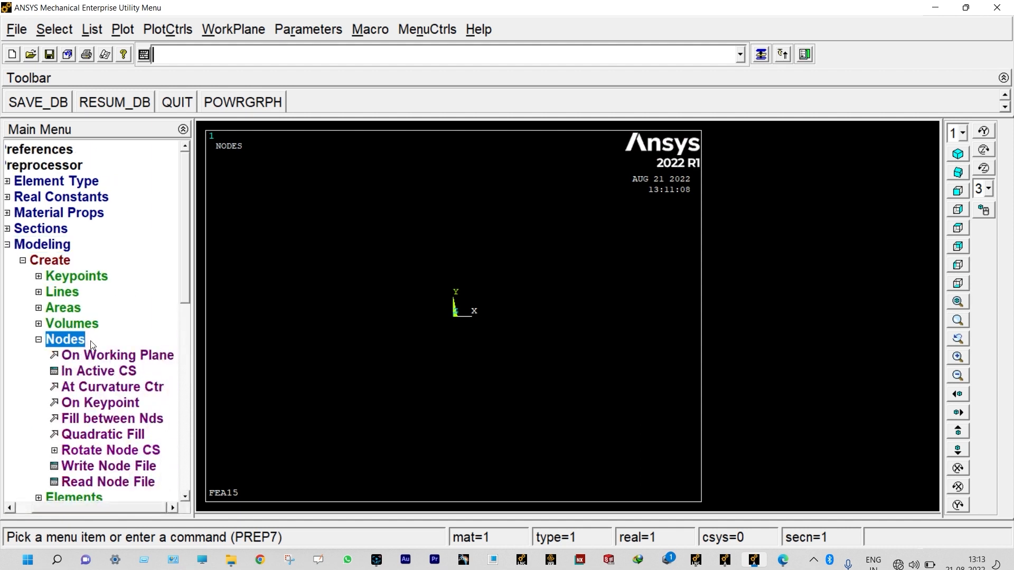
left_click(100, 371)
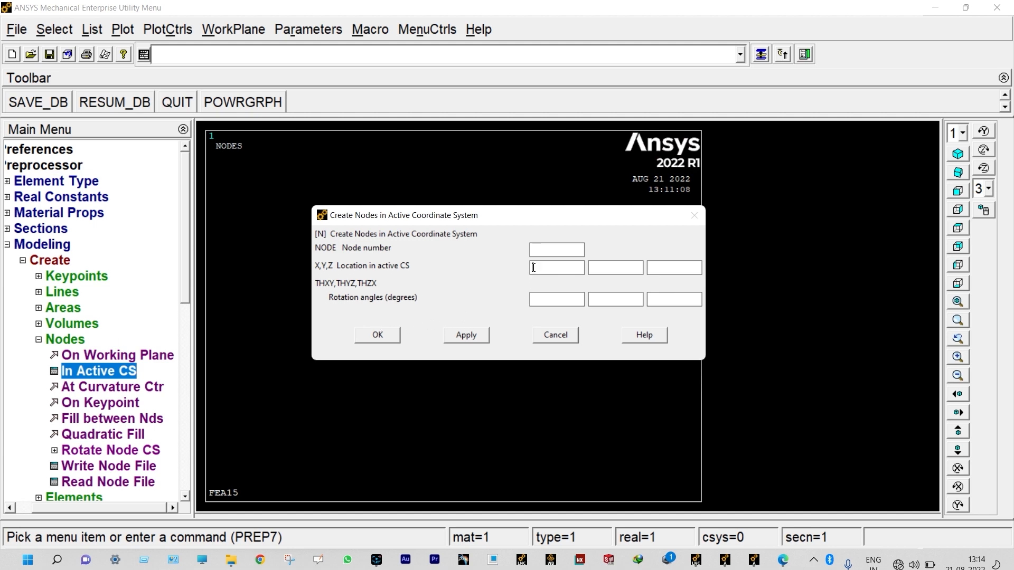
type("1")
left_click(466, 336)
left_click(546, 270)
type(".5")
left_click(466, 335)
key("BackSpace")
type("2")
left_click(470, 327)
Create the second row of nodes at Y 0.5, with X locations 1, 1.5 and 2.
left_click(543, 266)
key("BackSpace")
type("1")
key("Tab")
type("0")
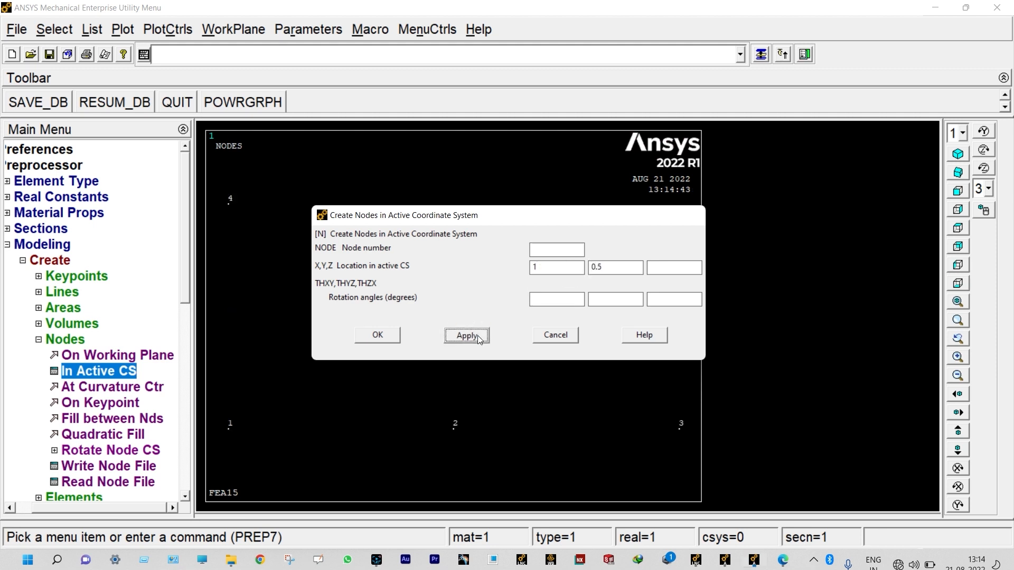
left_click(478, 335)
left_click(552, 268)
type(".5")
left_click(475, 334)
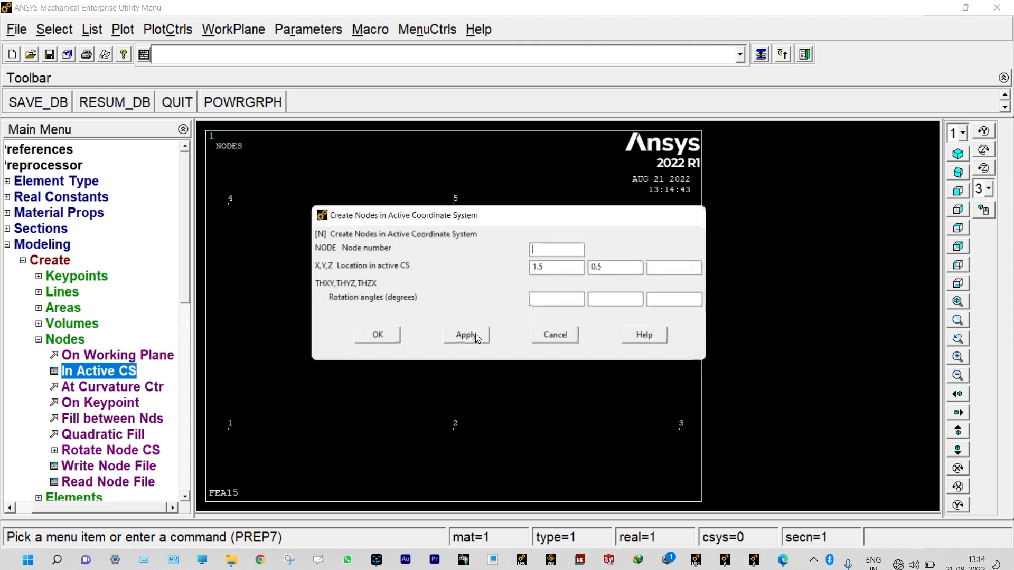
left_click(552, 268)
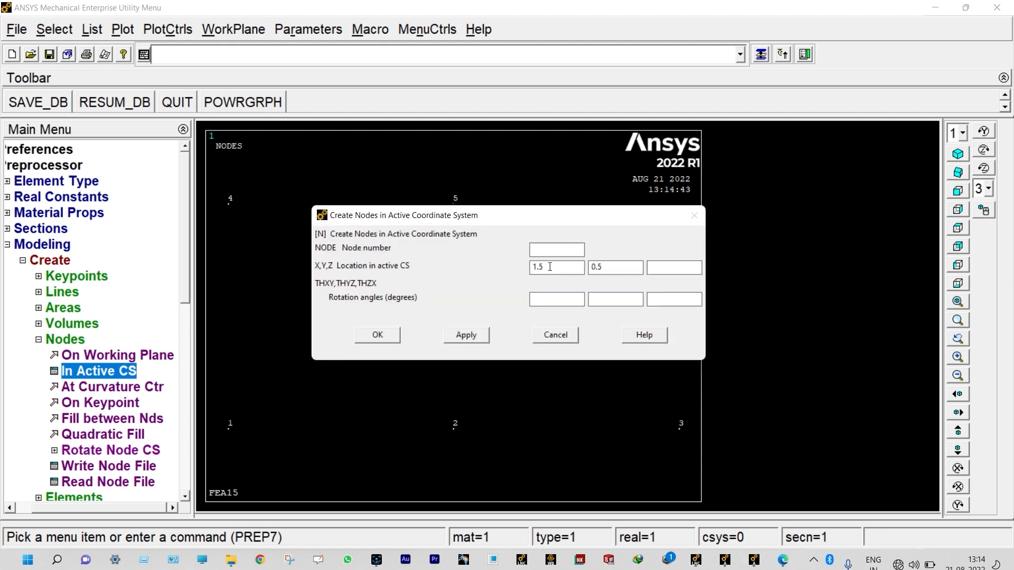
key("BackSpace")
key("BackSpace")
key("BackSpace")
type("2")
left_click(472, 335)
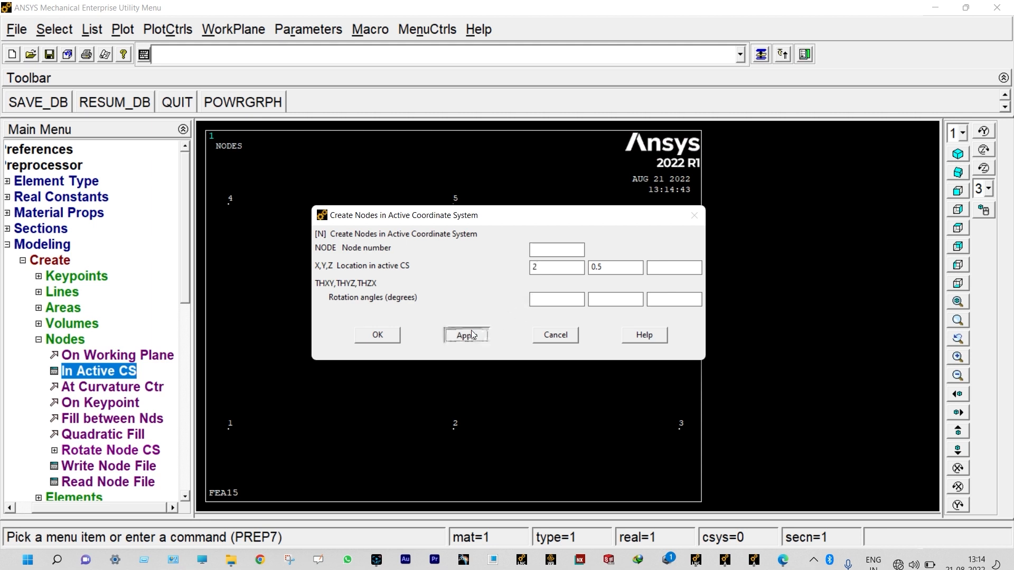
Create the third row of nodes at Y 1, with X locations 1, 1.5 and 2.
left_click(543, 270)
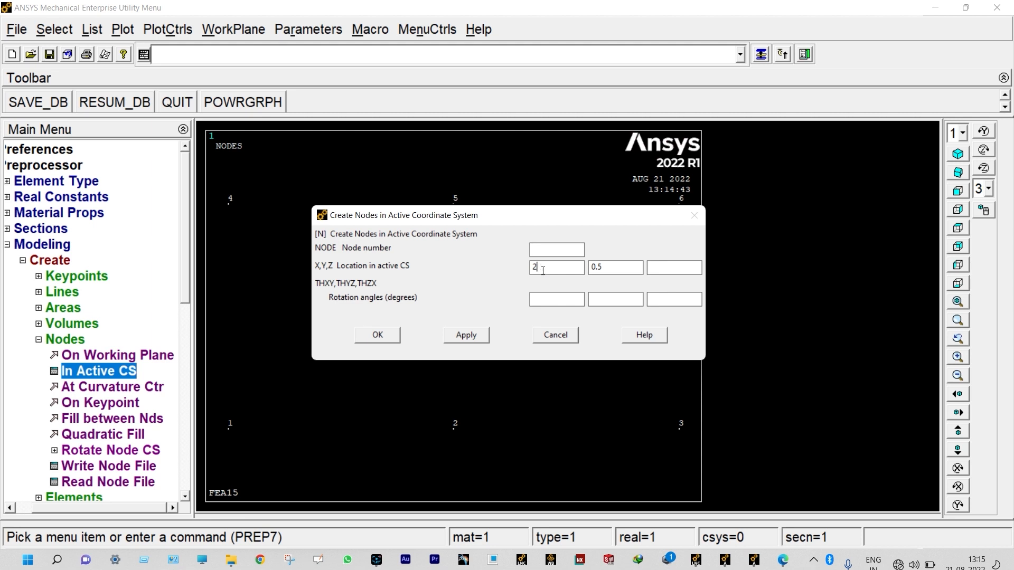
key("Tab")
type("1")
left_click(566, 269)
type("1")
left_click(479, 332)
left_click(543, 266)
type(".5")
left_click(478, 333)
key("BackSpace")
key("BackSpace")
key("BackSpace")
type("2")
left_click(480, 336)
Create two nodes at Y 1.5, with X locations 1.5 and 2.
key("Tab")
type("1.5")
left_click(609, 266)
type(".5")
left_click(467, 335)
left_click(549, 266)
key("BackSpace")
key("BackSpace")
key("BackSpace")
type("2")
left_click(469, 335)
Create the final node at X 2, Y 2 and finish node creation.
left_click(605, 267)
key("BackSpace")
key("BackSpace")
key("BackSpace")
left_click(378, 335)
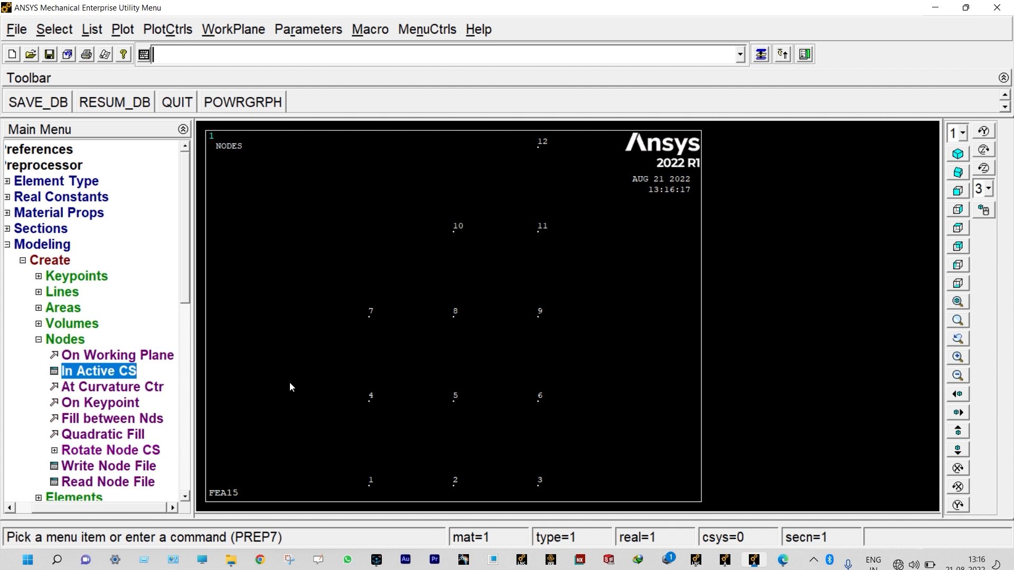
Create an auto-numbered element through nodes 1, 2, 5 and 4.
left_click(106, 495)
left_click(115, 390)
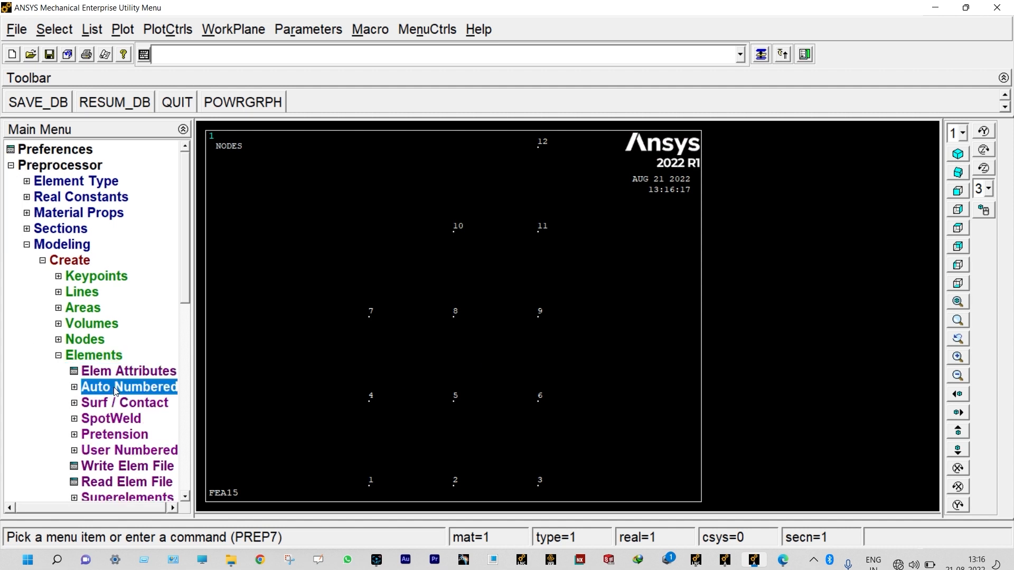
left_click(121, 403)
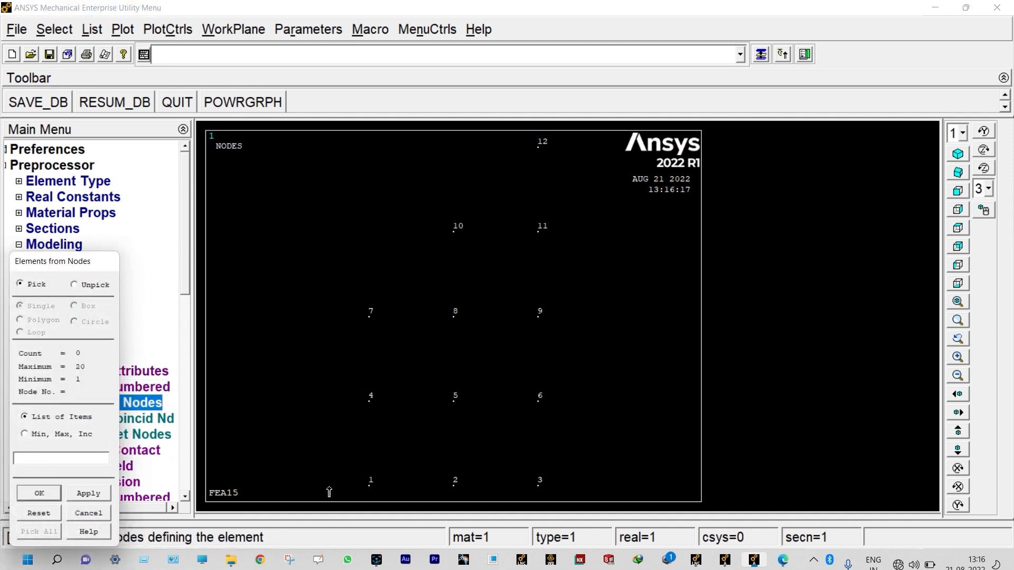
left_click(366, 499)
left_click(449, 500)
left_click(454, 416)
left_click(380, 414)
left_click(91, 494)
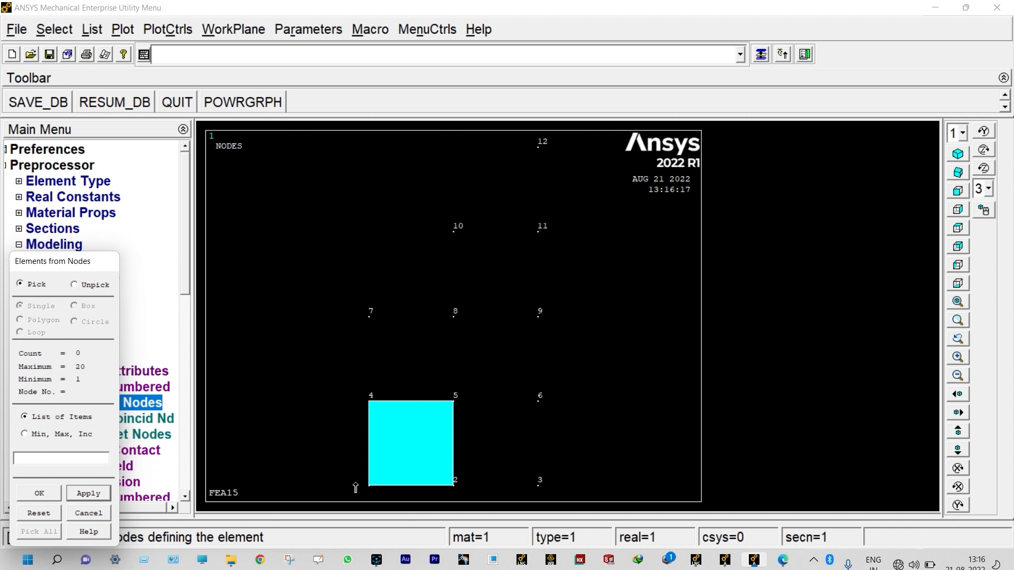
Create a quadrilateral element through nodes 2, 3, 6 and 5.
left_click(458, 486)
left_click(528, 495)
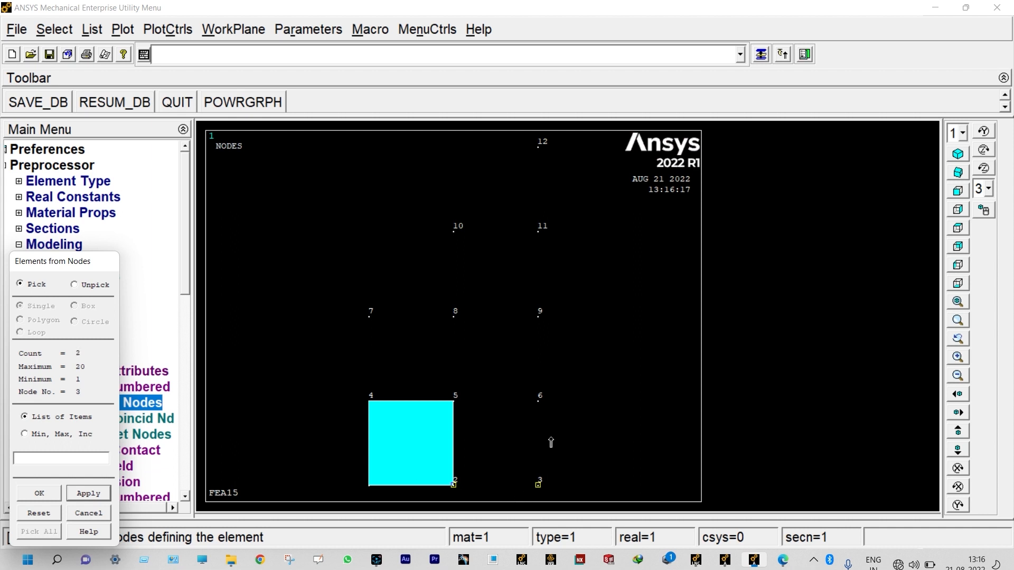
left_click(454, 400)
left_click(99, 493)
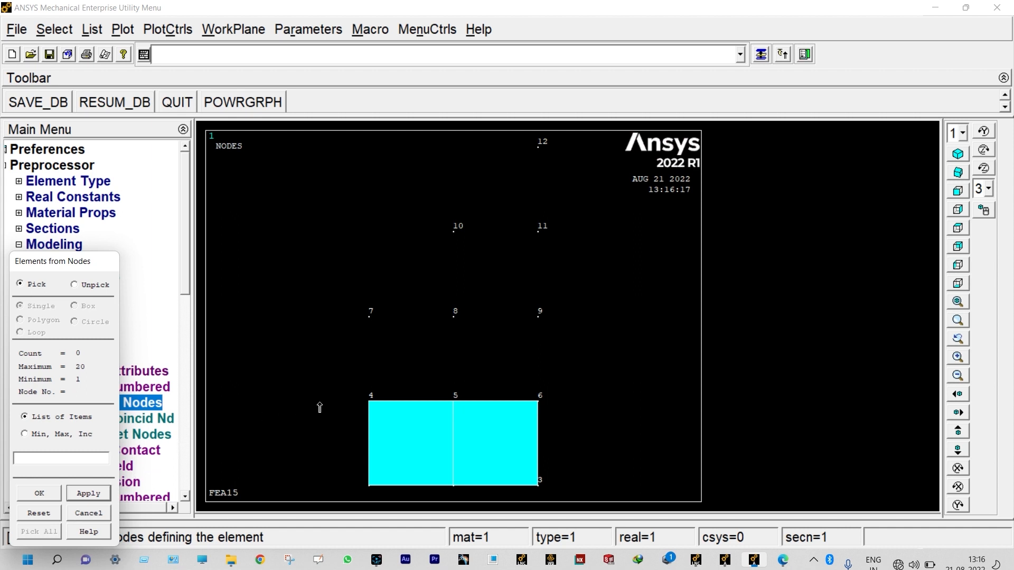
Create a quadrilateral element through nodes 4, 5, 8 and 7.
left_click(355, 405)
left_click(450, 400)
left_click(465, 334)
left_click(383, 332)
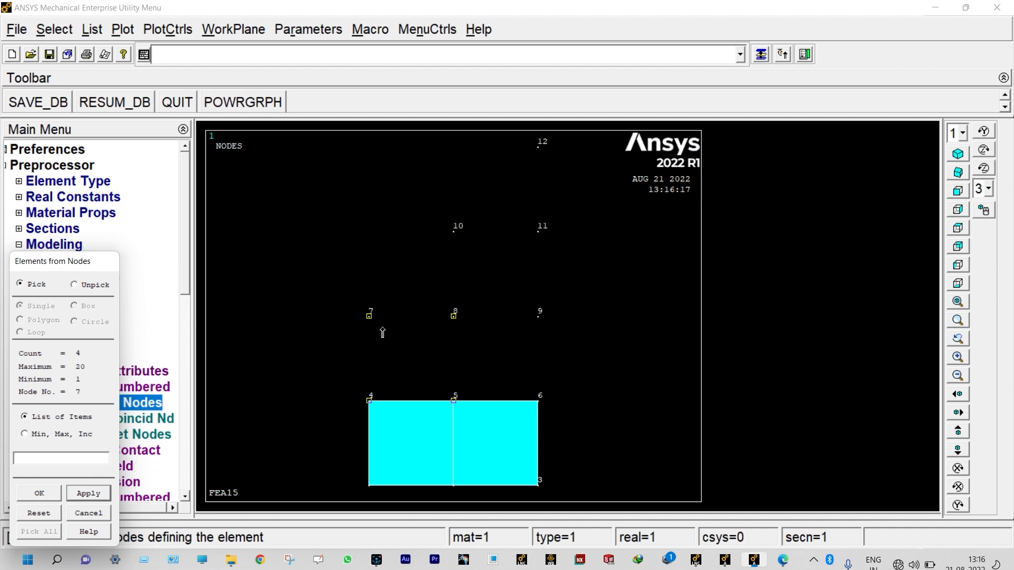
left_click(98, 494)
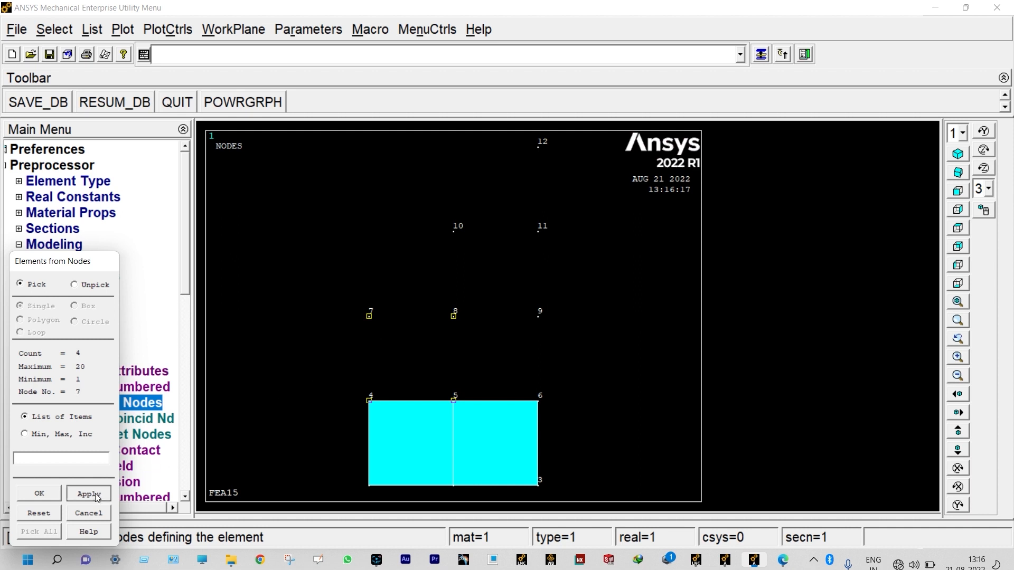
Create a quadrilateral element through nodes 5, 6, 9 and 8.
left_click(467, 402)
left_click(526, 398)
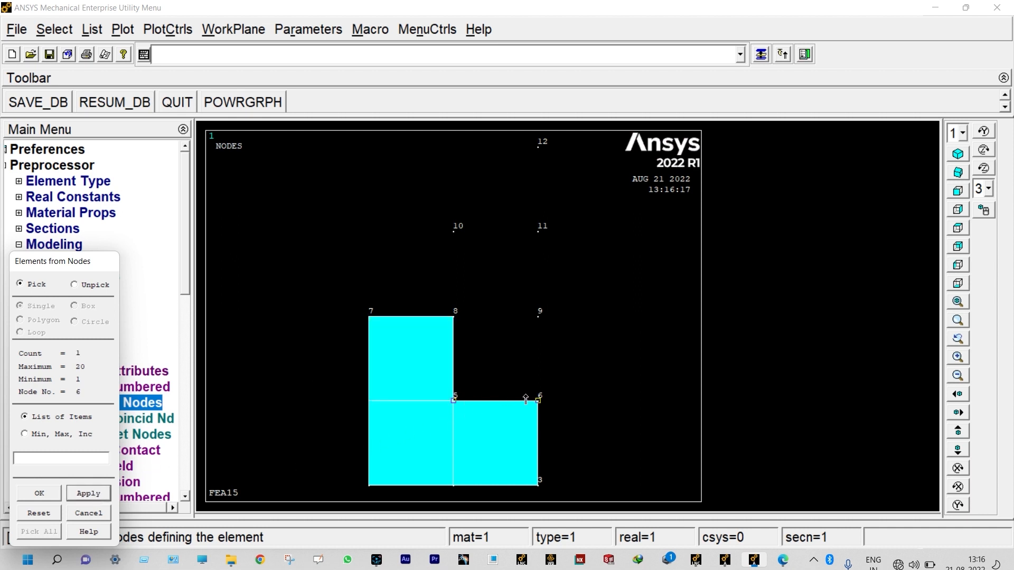
left_click(540, 342)
left_click(457, 335)
left_click(97, 494)
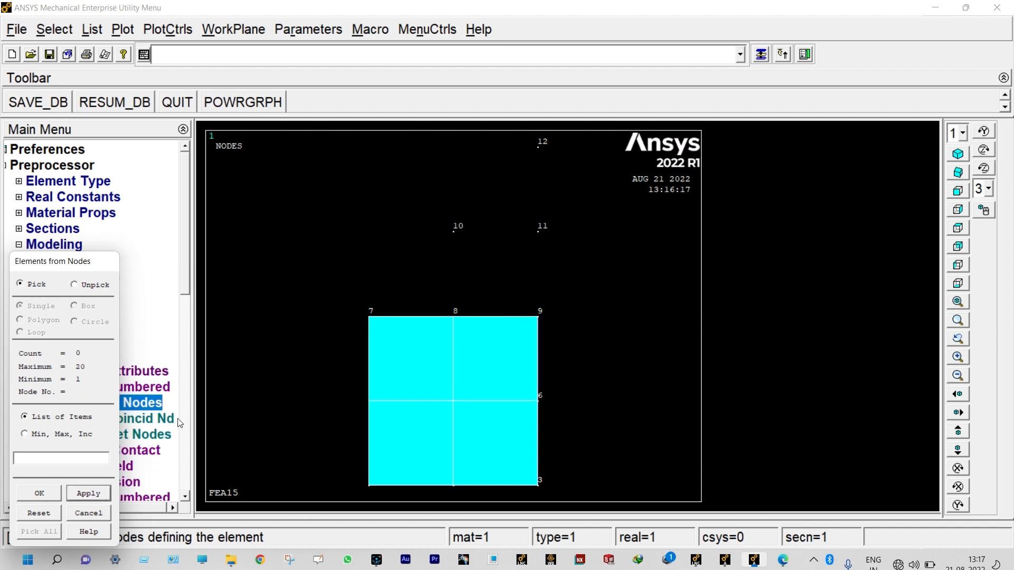
Create a triangular element through nodes 7, 8 and 10, and a quadrilateral element through nodes 8, 9, 11 and 10.
left_click(366, 317)
left_click(453, 316)
left_click(457, 257)
left_click(86, 493)
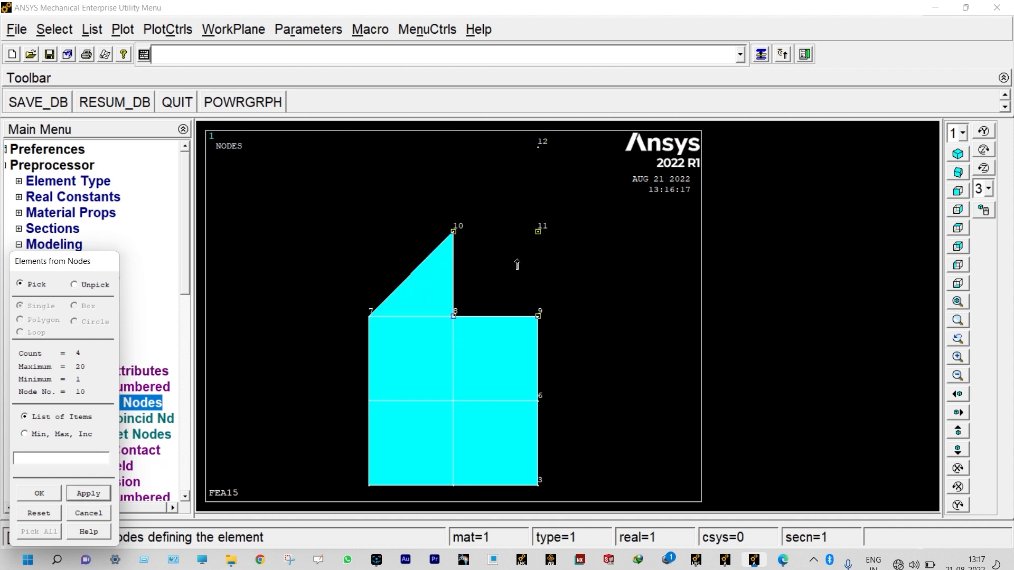
left_click(88, 493)
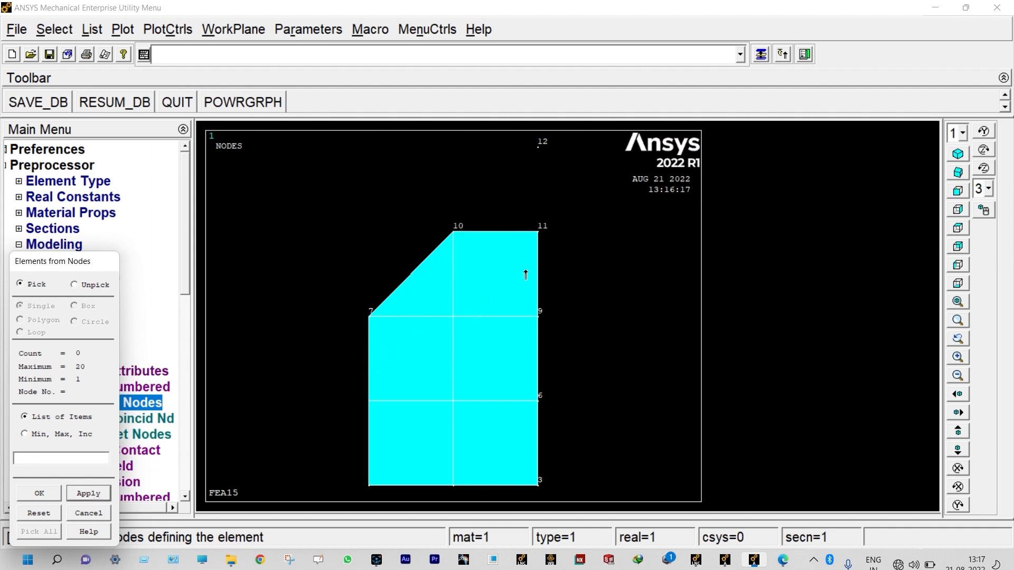
Create a triangular element through nodes 11, 12 and 10 and finish element creation.
left_click(547, 245)
left_click(553, 179)
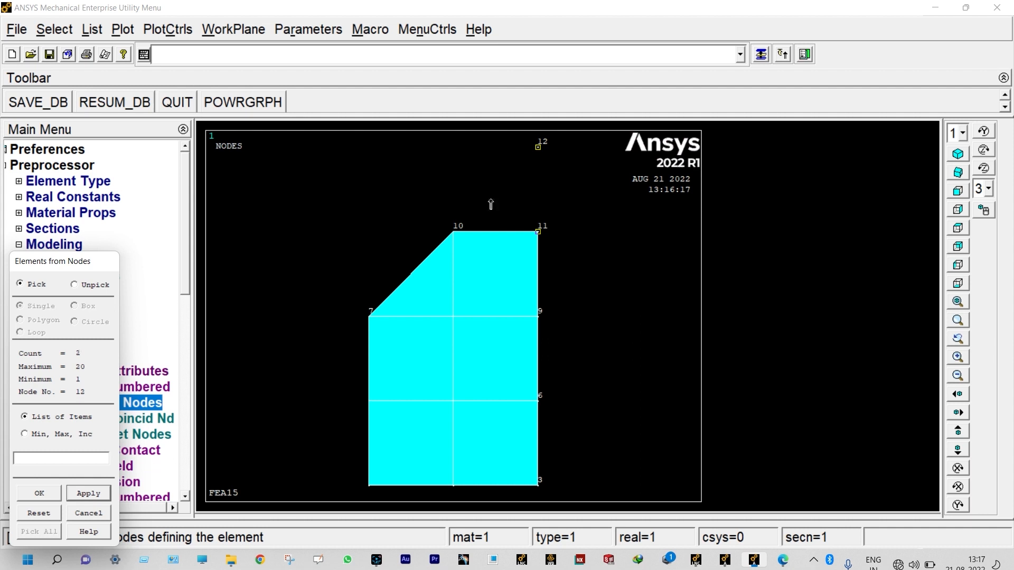
left_click(468, 230)
left_click(55, 494)
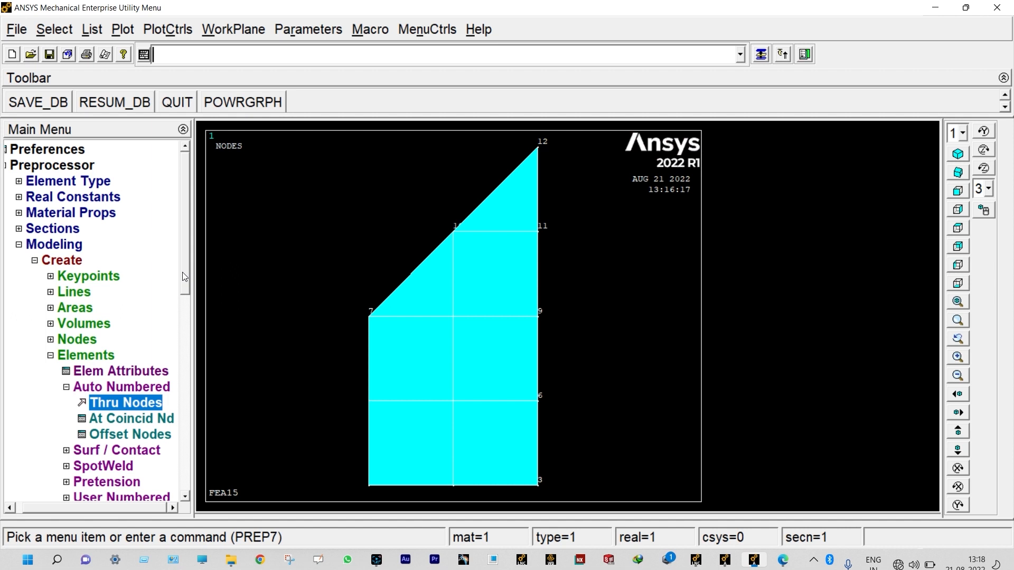
Define a new analysis of the Steady-State type for the thermal model.
left_click(19, 247)
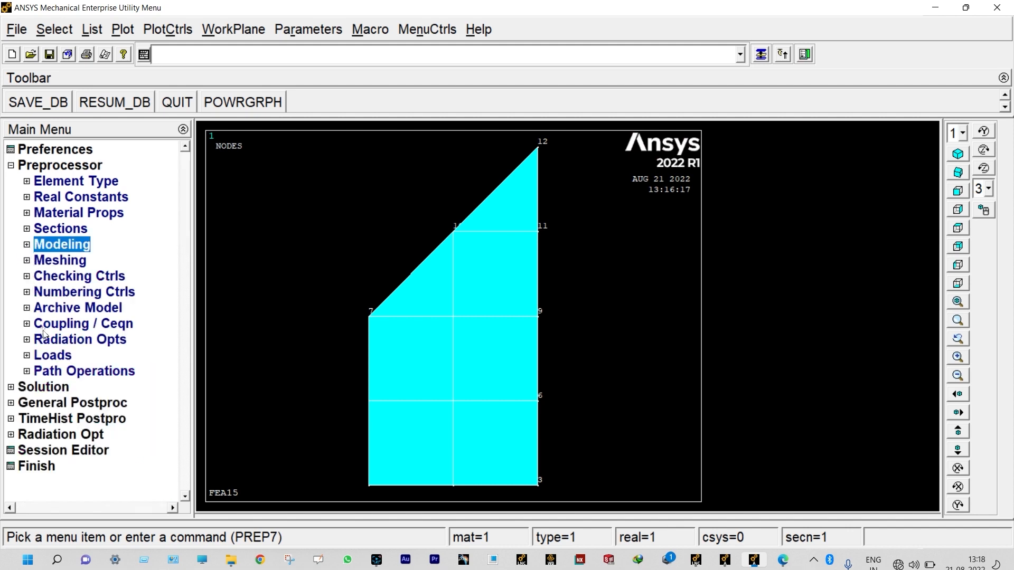
left_click(48, 355)
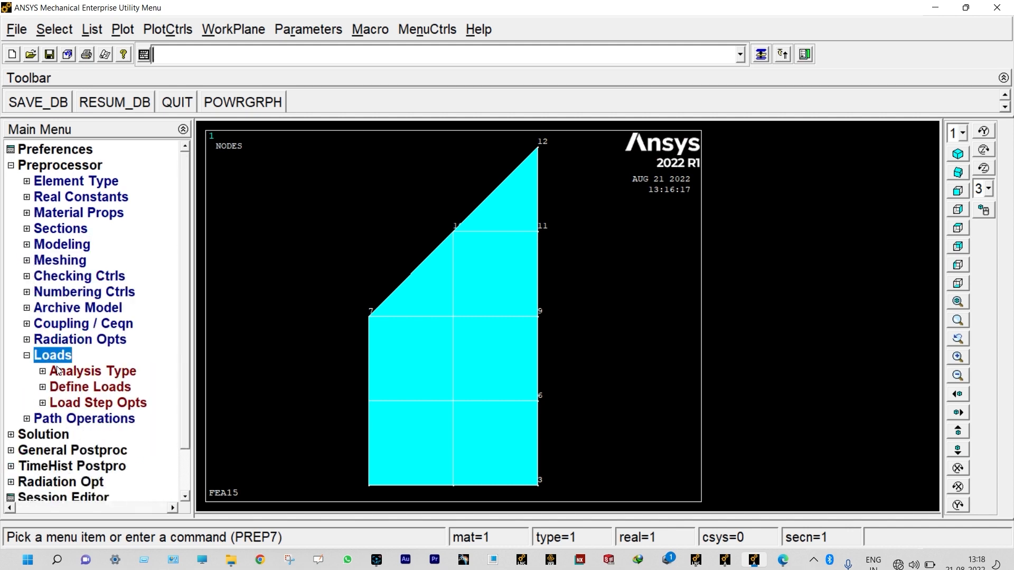
left_click(58, 370)
left_click(79, 385)
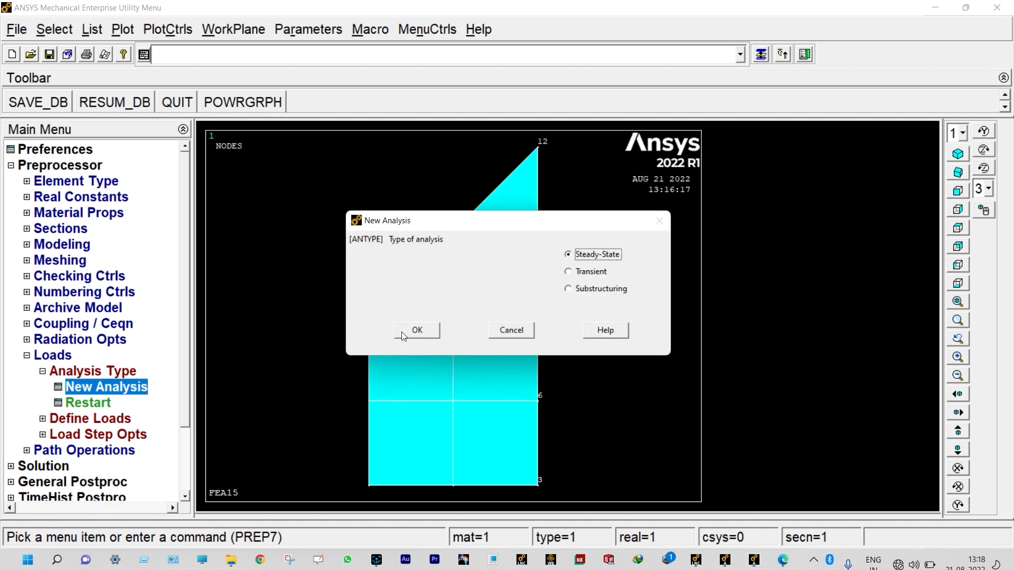
left_click(416, 331)
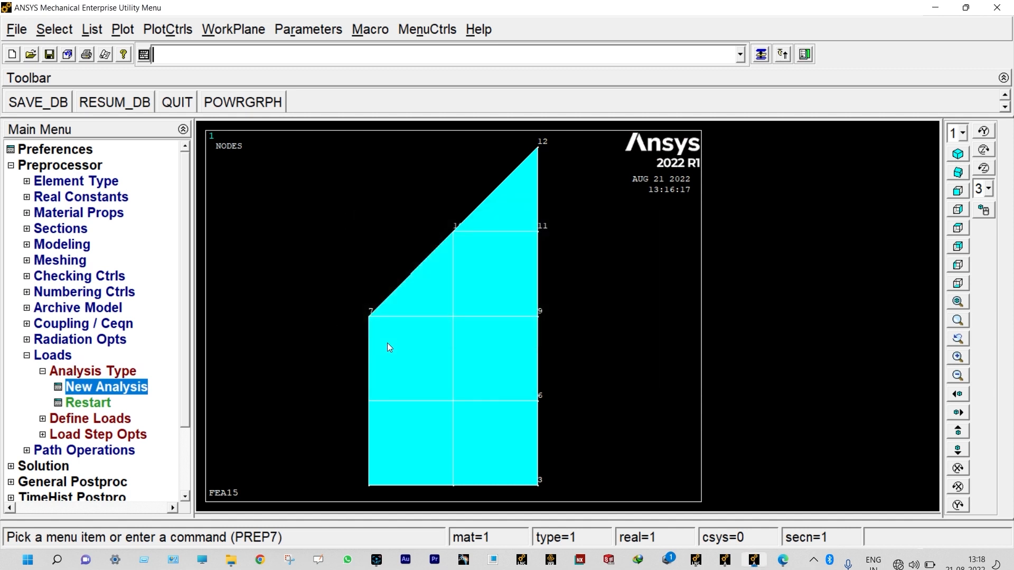
Apply convection on nodes 1, 4 and 7 with a constant film coefficient of 68 and a bulk temperature of 311.
left_click(127, 422)
left_click(87, 421)
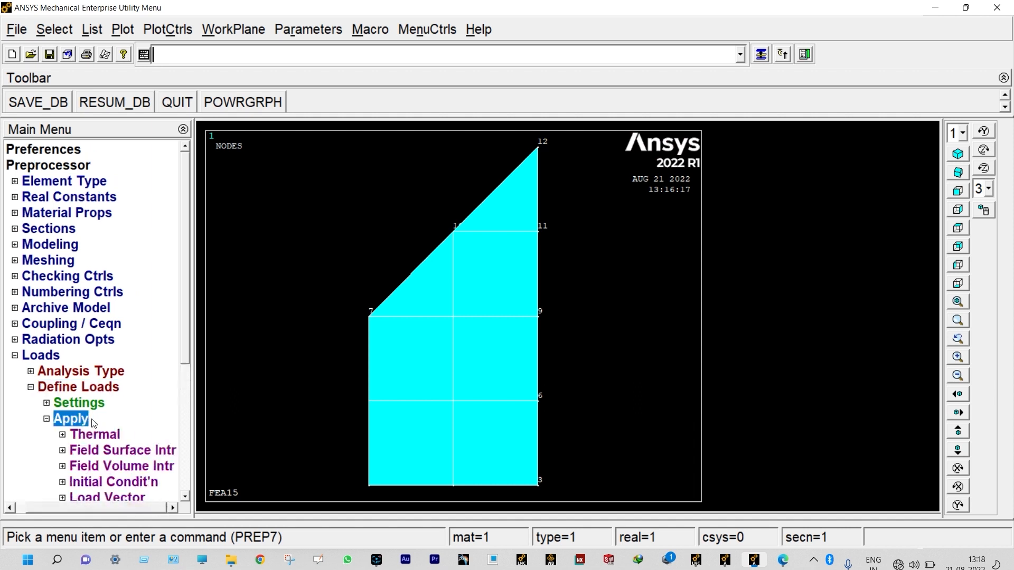
left_click(105, 436)
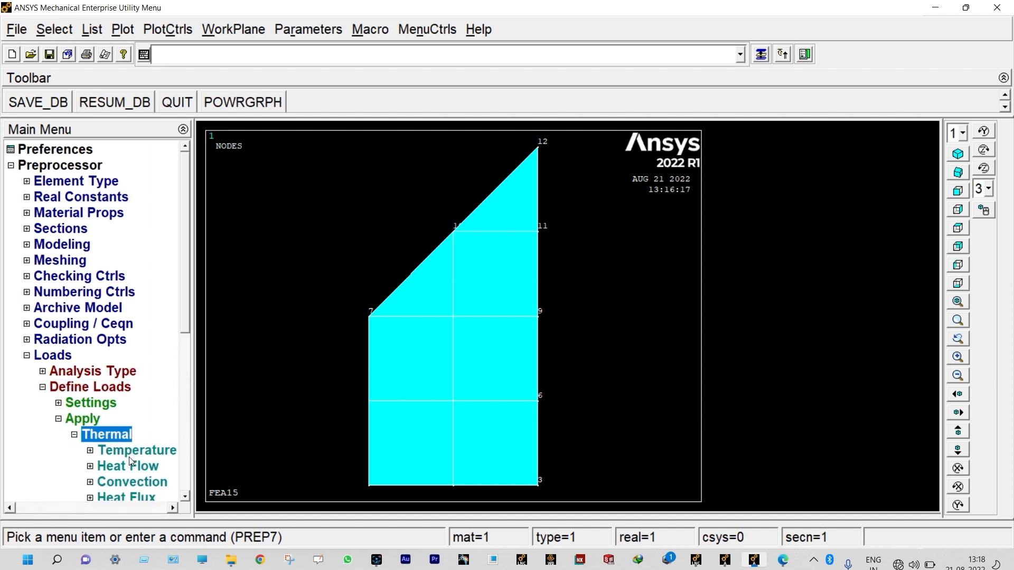
left_click(135, 483)
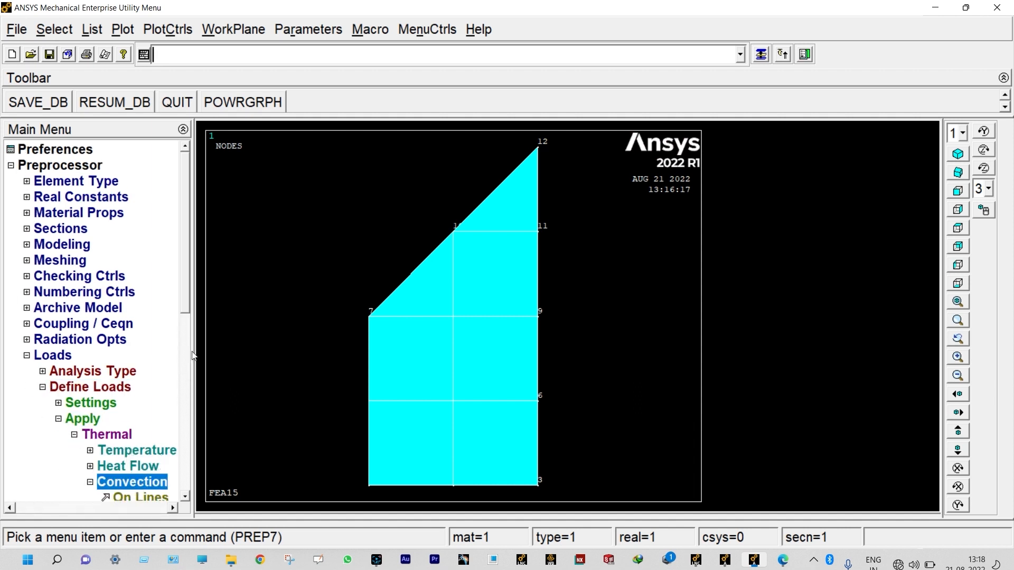
left_click_drag(183, 306, 183, 366)
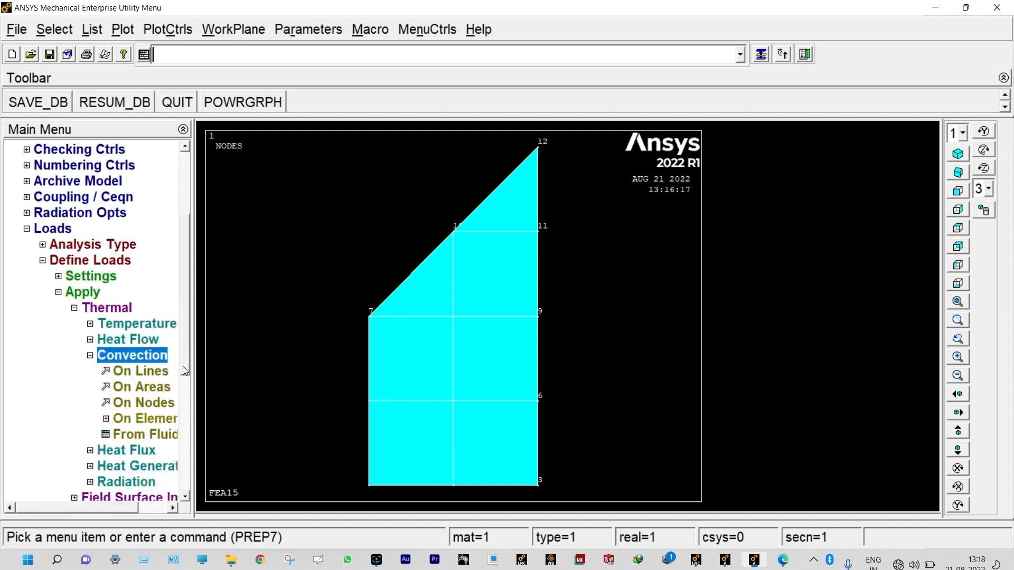
left_click(158, 403)
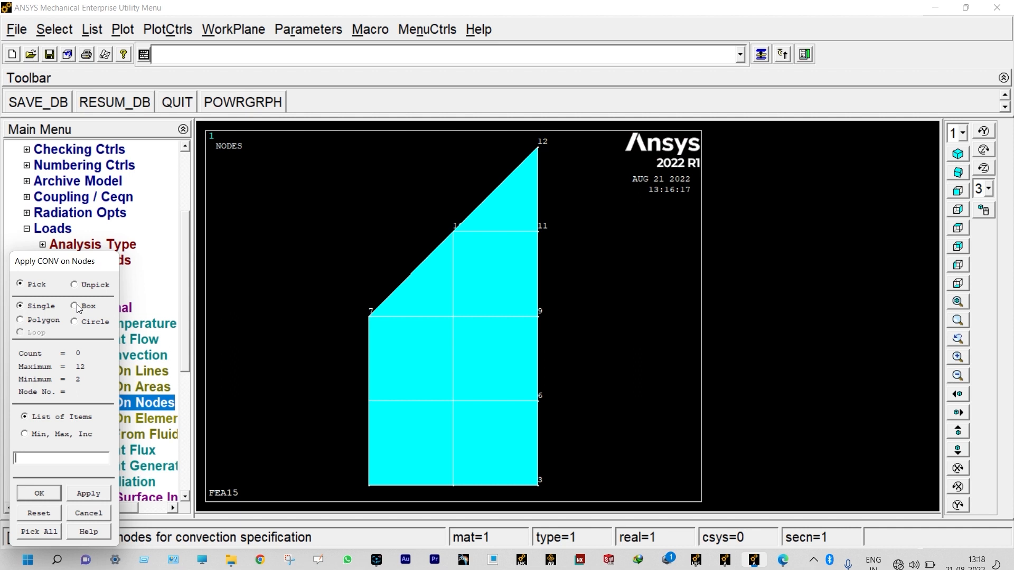
left_click(365, 496)
left_click(365, 403)
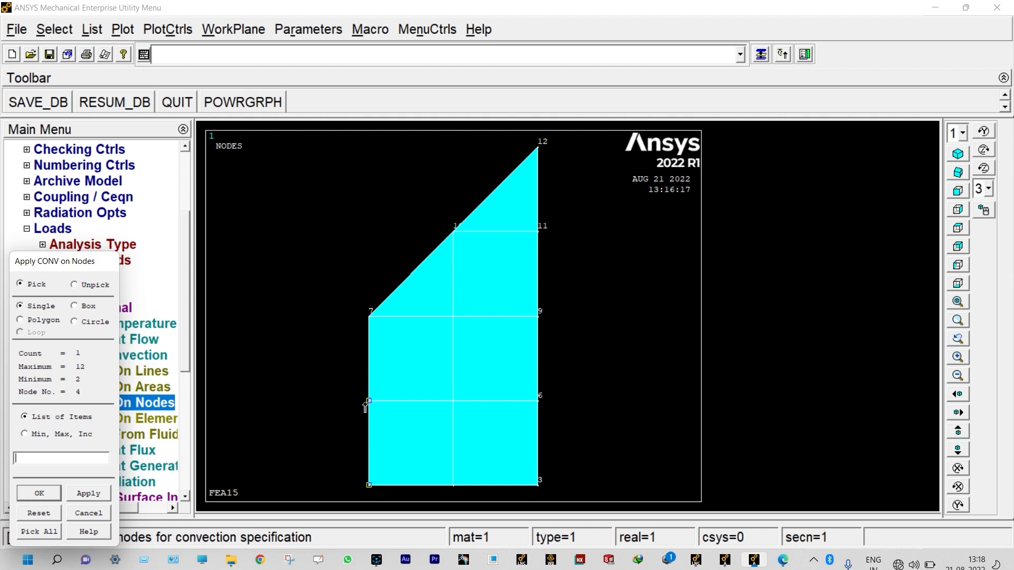
left_click(364, 326)
left_click(93, 493)
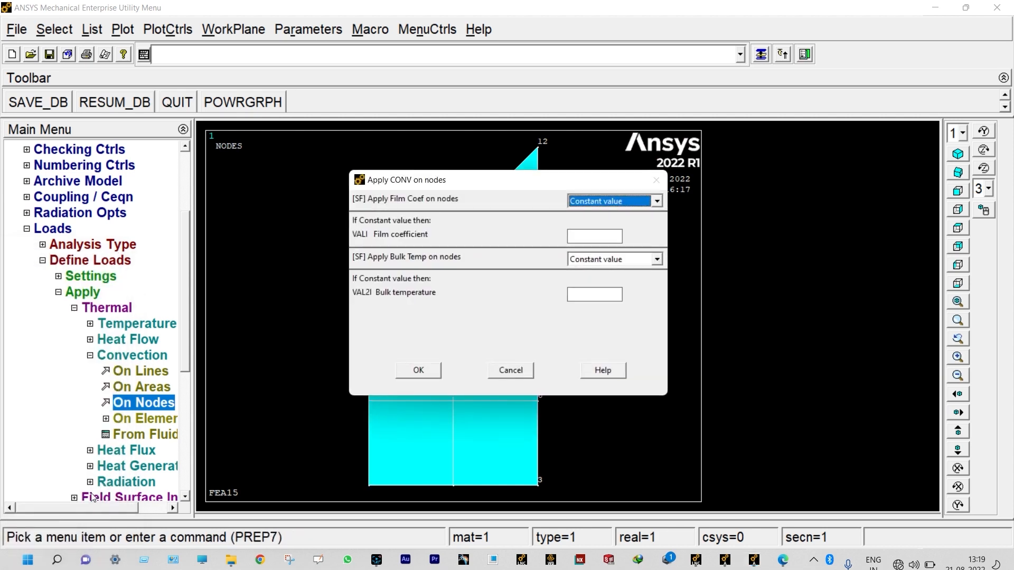
left_click(582, 234)
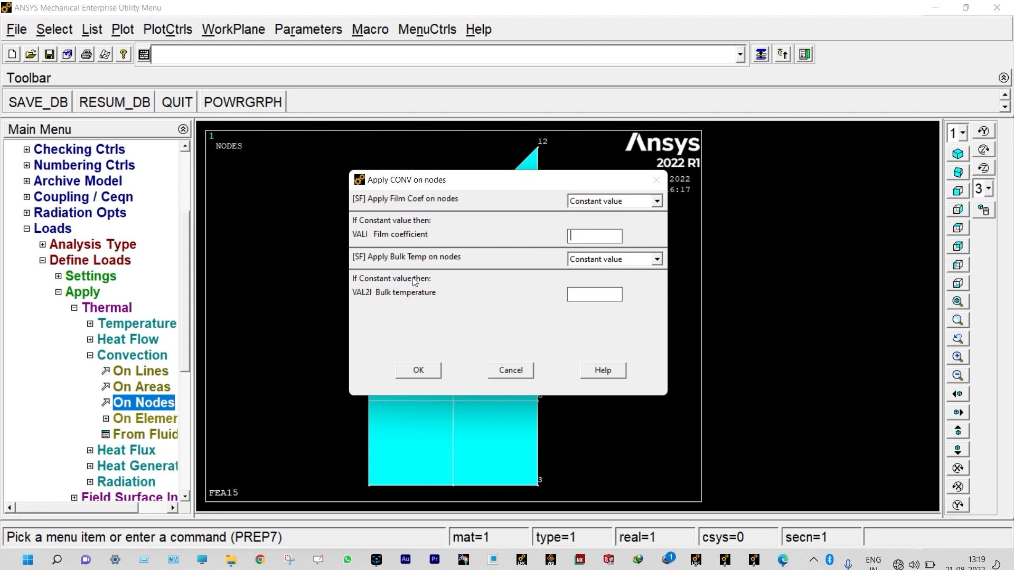
type("68")
type("311")
left_click(419, 370)
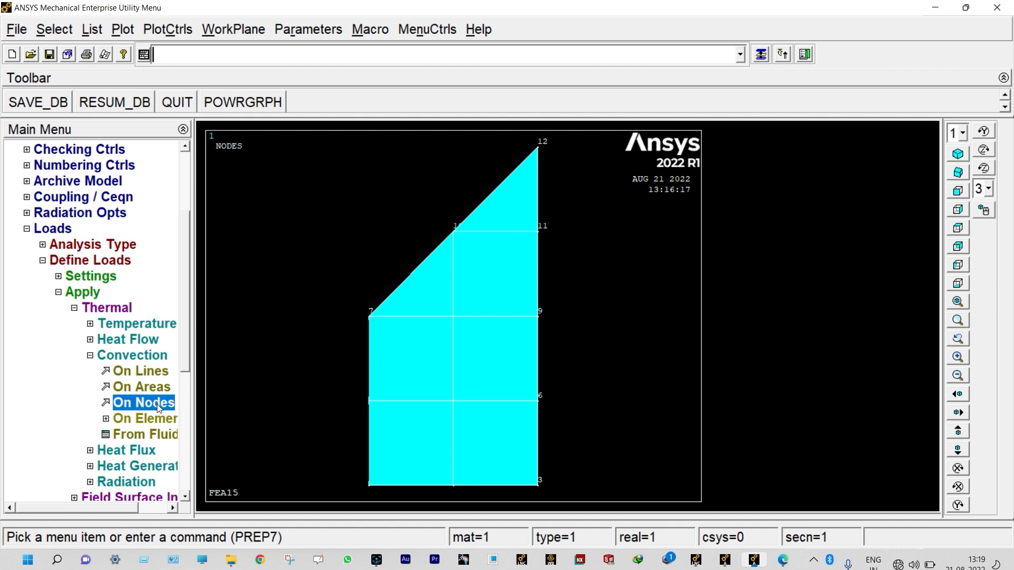
Apply convection on nodes 3, 6, 9, 11 and 12 with a constant film coefficient of 17.04 and a bulk temperature of 255.
left_click(542, 489)
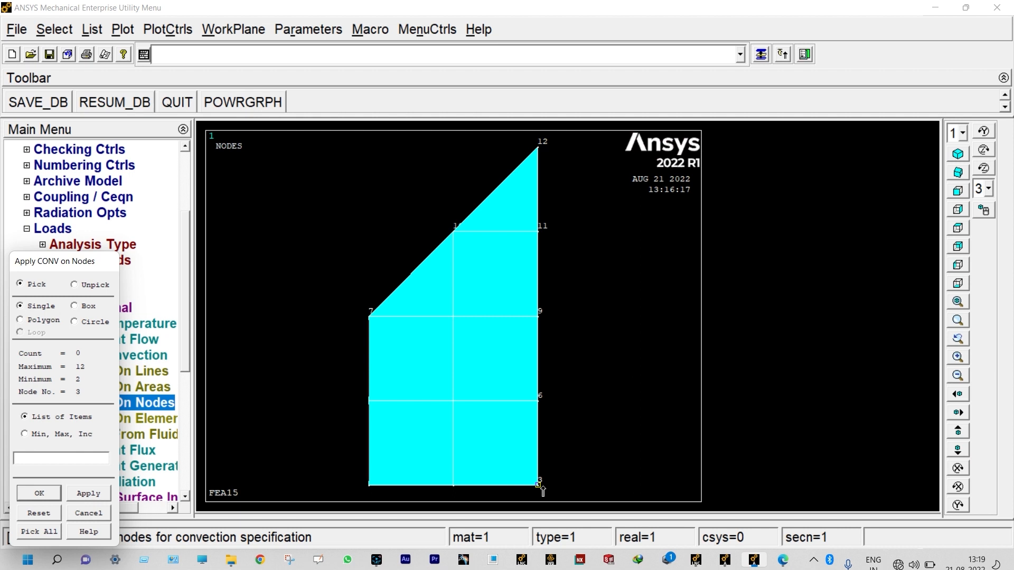
left_click(542, 402)
left_click(542, 317)
left_click(544, 232)
left_click(544, 151)
left_click(46, 495)
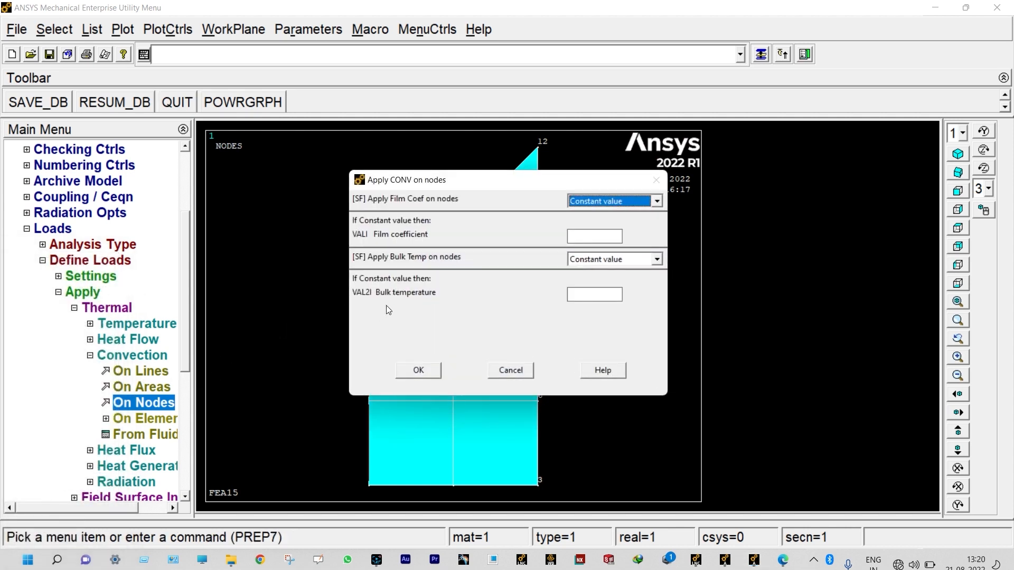
left_click(575, 236)
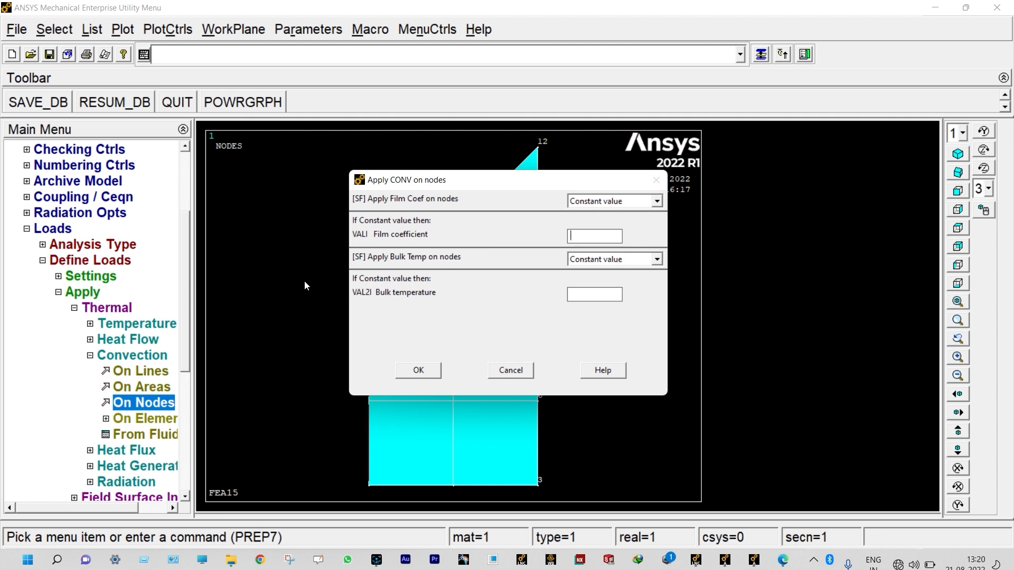
type("17.04")
type("255")
left_click(419, 371)
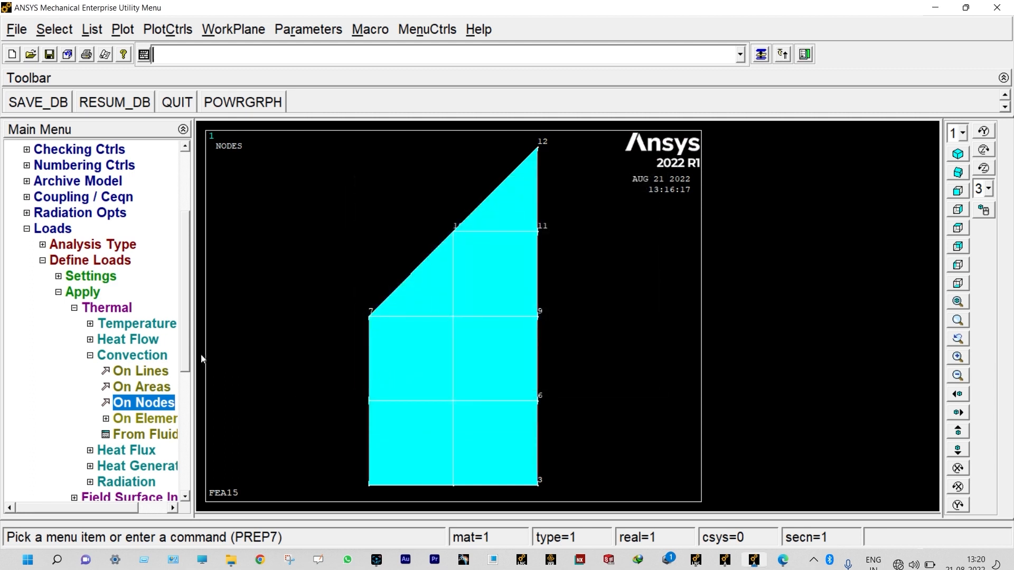
Solve the current load step and close the completion note and the status listing.
left_click(42, 261)
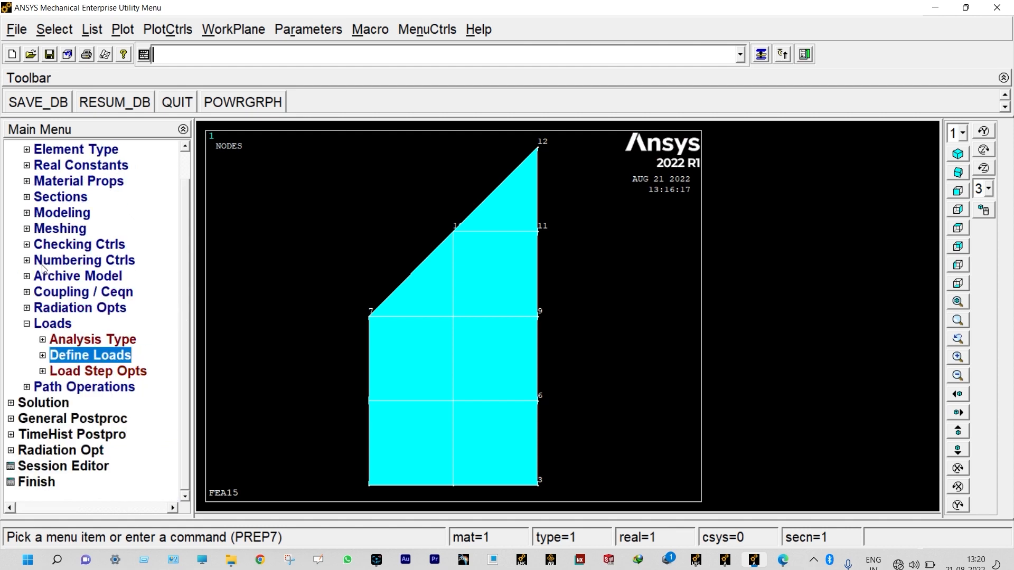
left_click(51, 405)
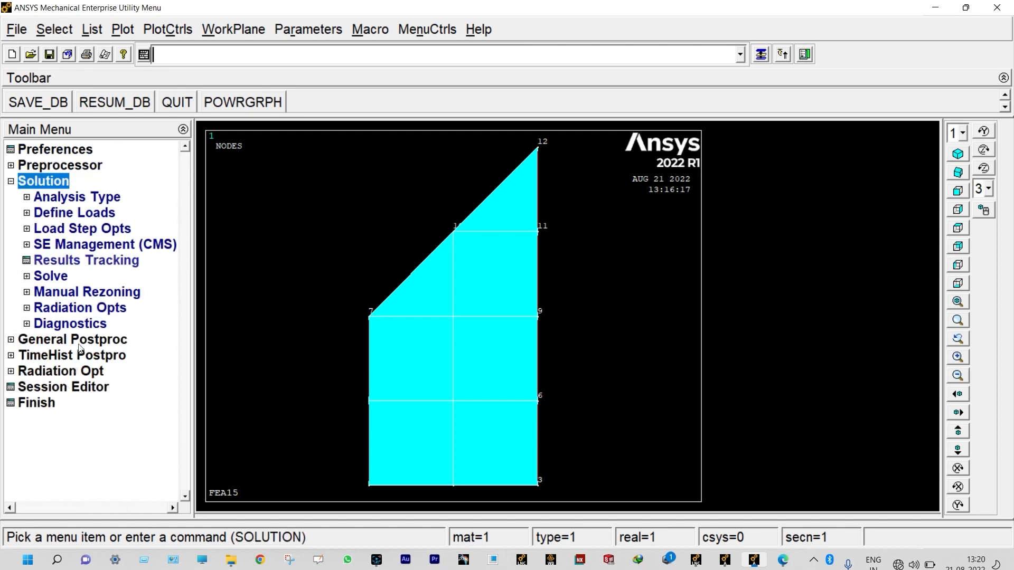
left_click(53, 279)
left_click(62, 296)
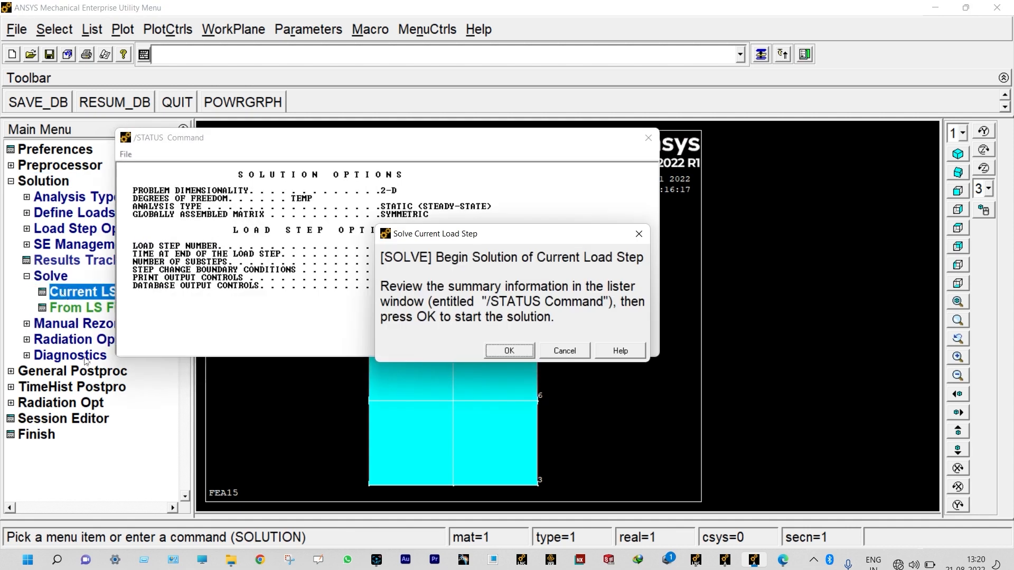
left_click(509, 349)
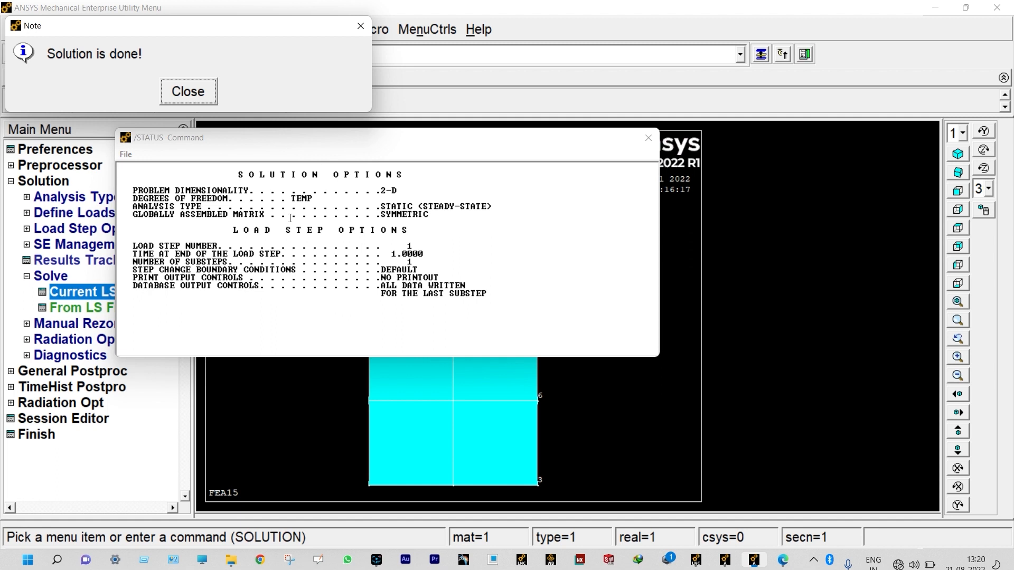
left_click(188, 92)
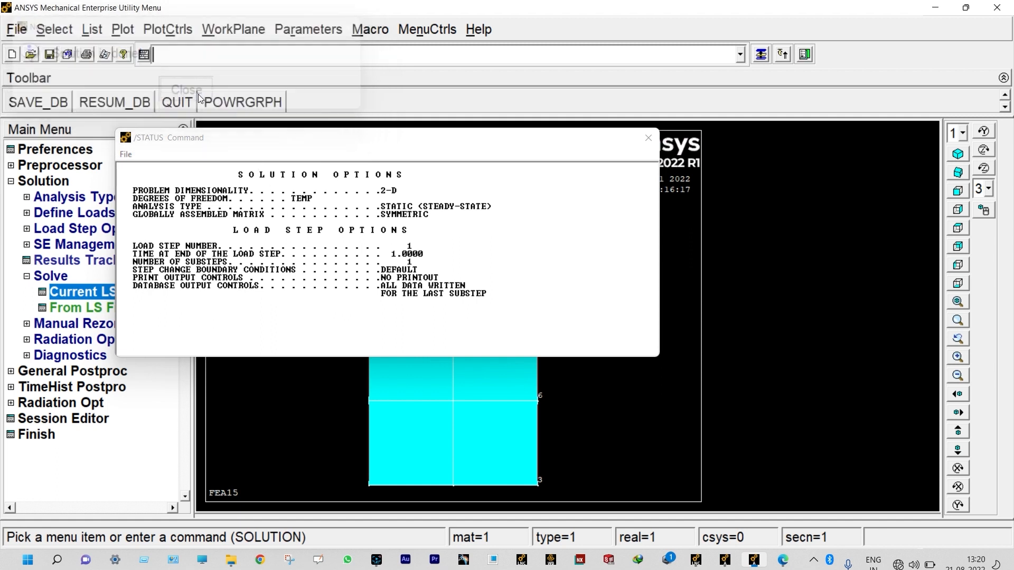
left_click(649, 138)
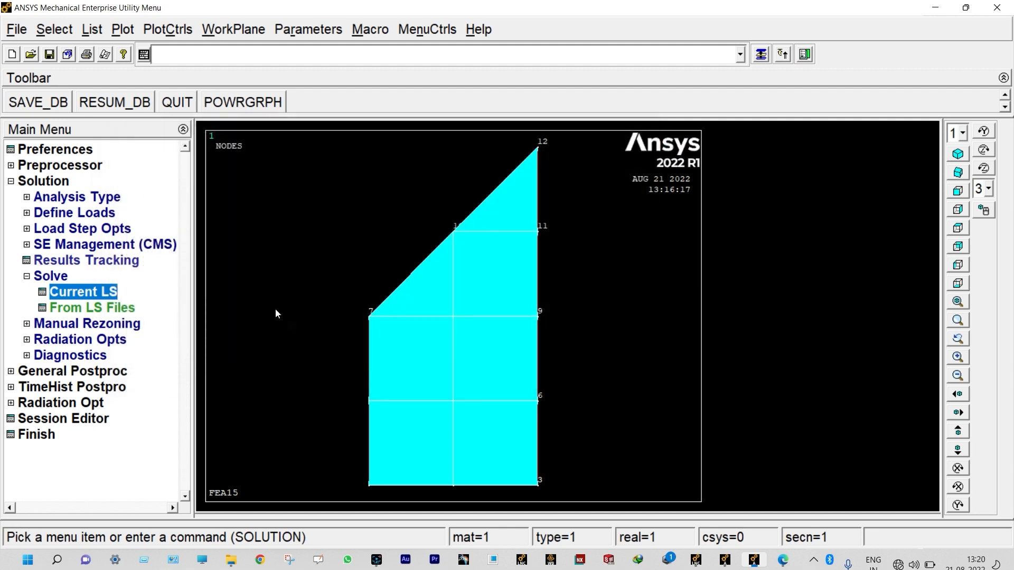
Plot the Nodal Temperature of the DOF solution as a contour plot.
left_click(87, 373)
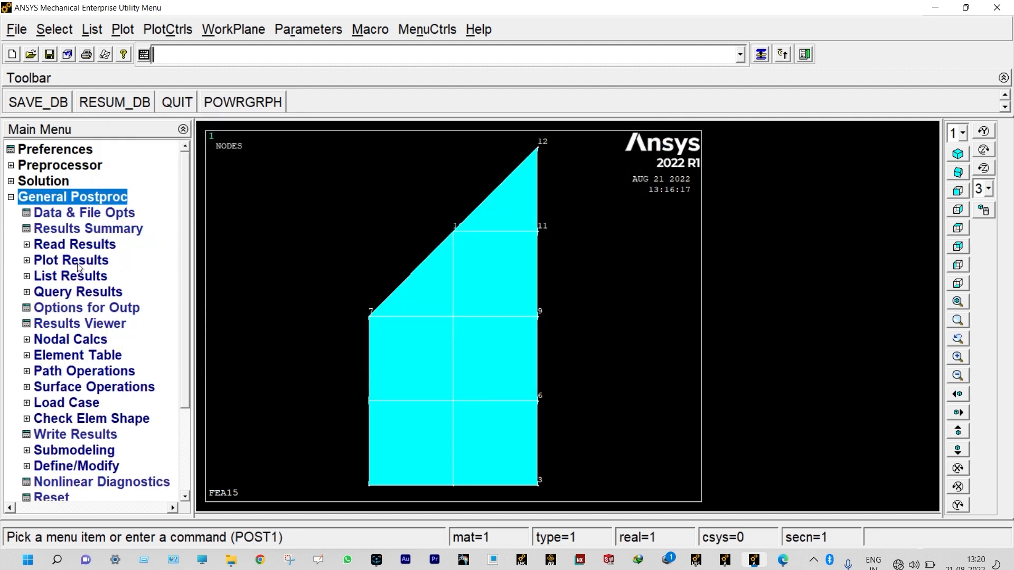
left_click(78, 264)
left_click(86, 276)
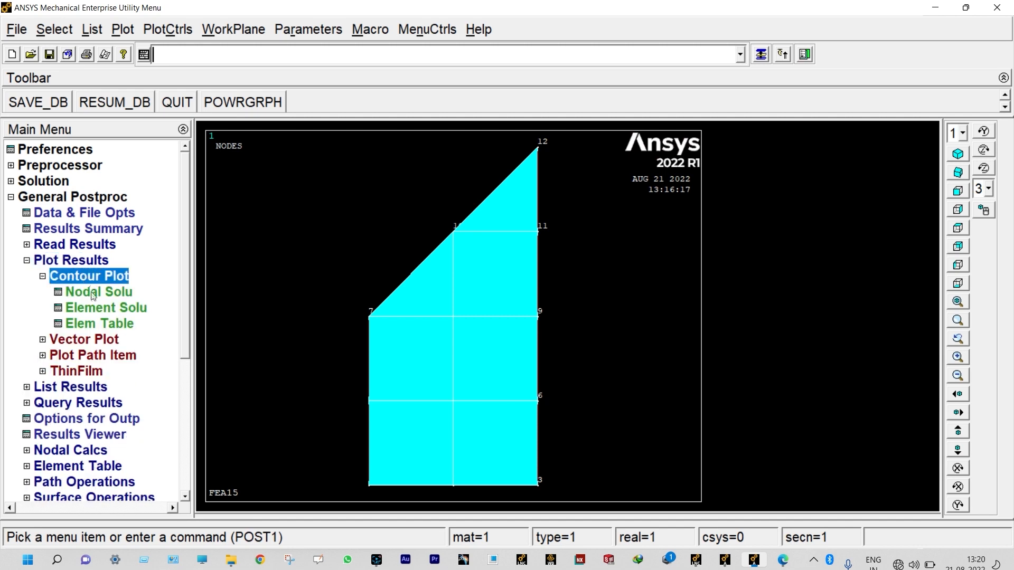
left_click(93, 293)
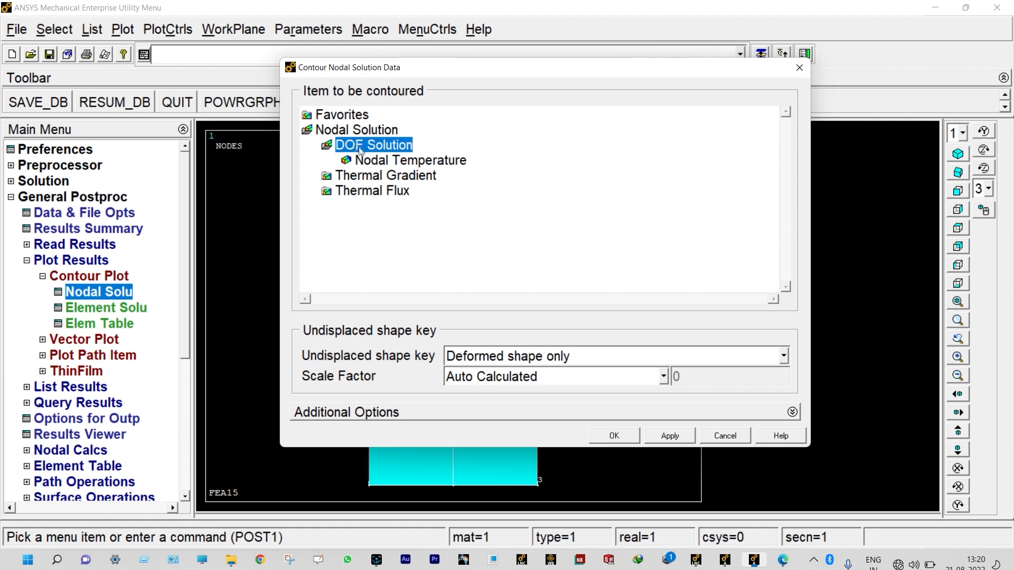
left_click(371, 162)
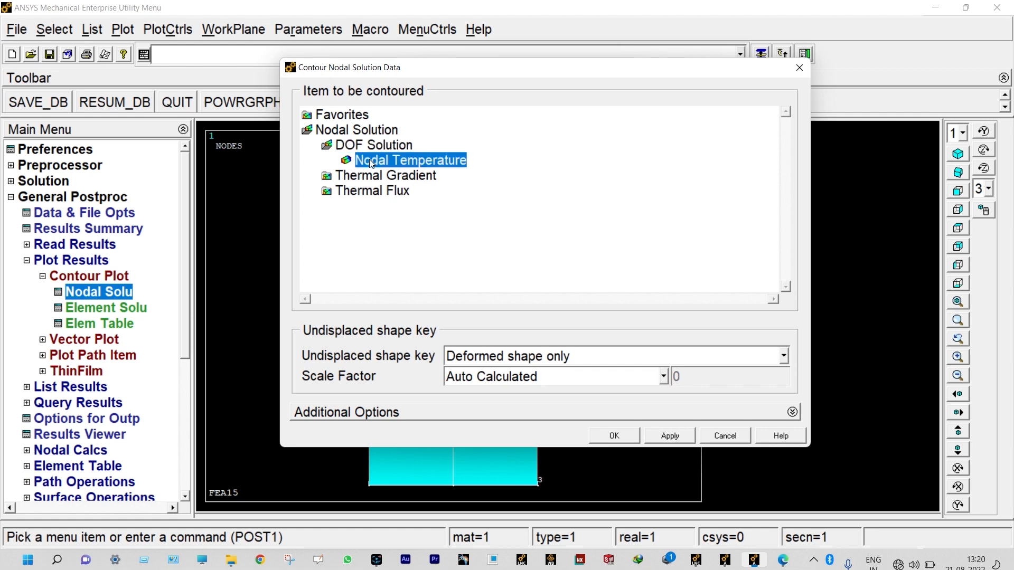
left_click(611, 435)
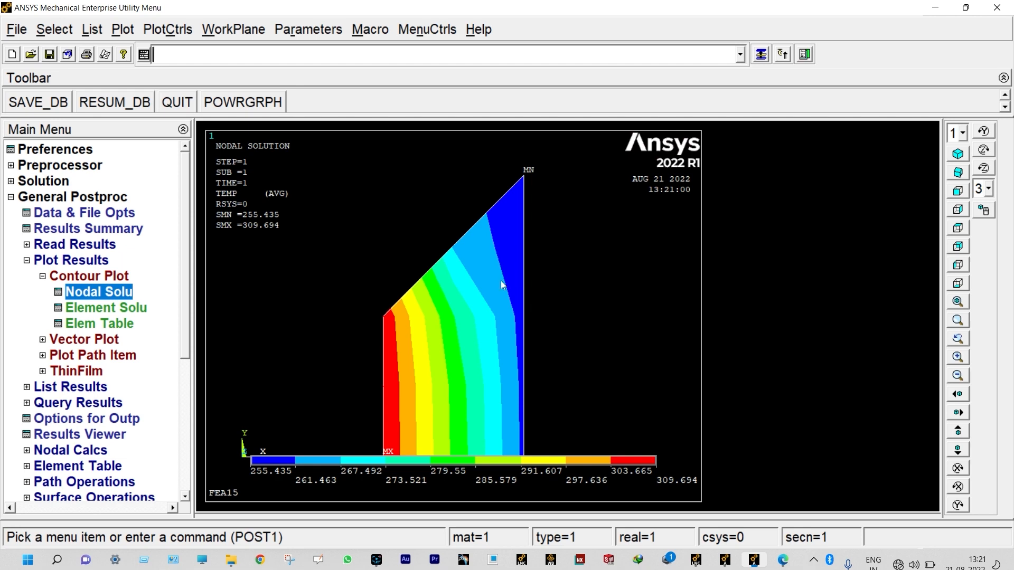
List the Nodal Temperature results of the DOF solution and move the listing clear of the contour plot.
left_click(53, 388)
left_click(94, 355)
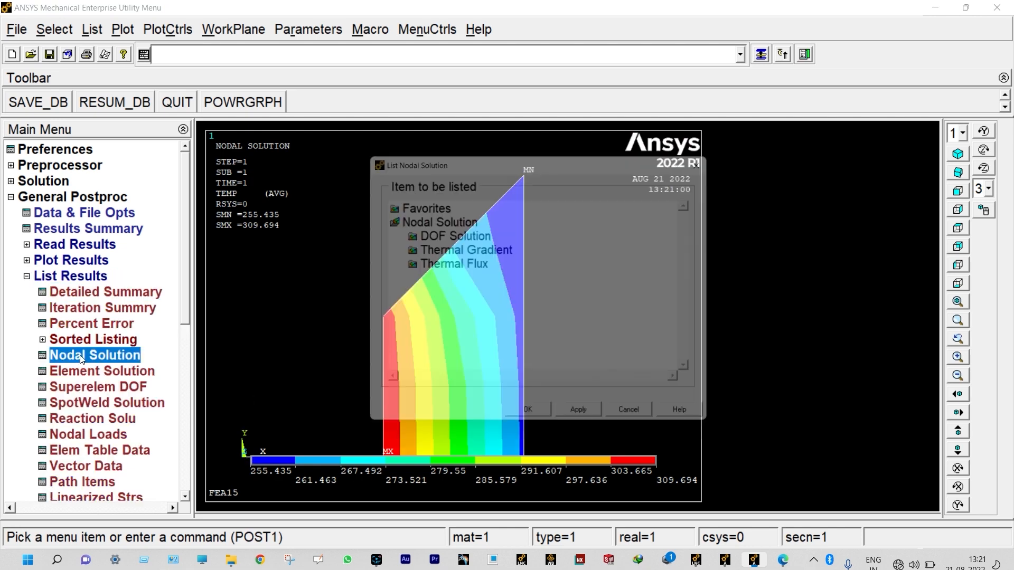
double_click(446, 235)
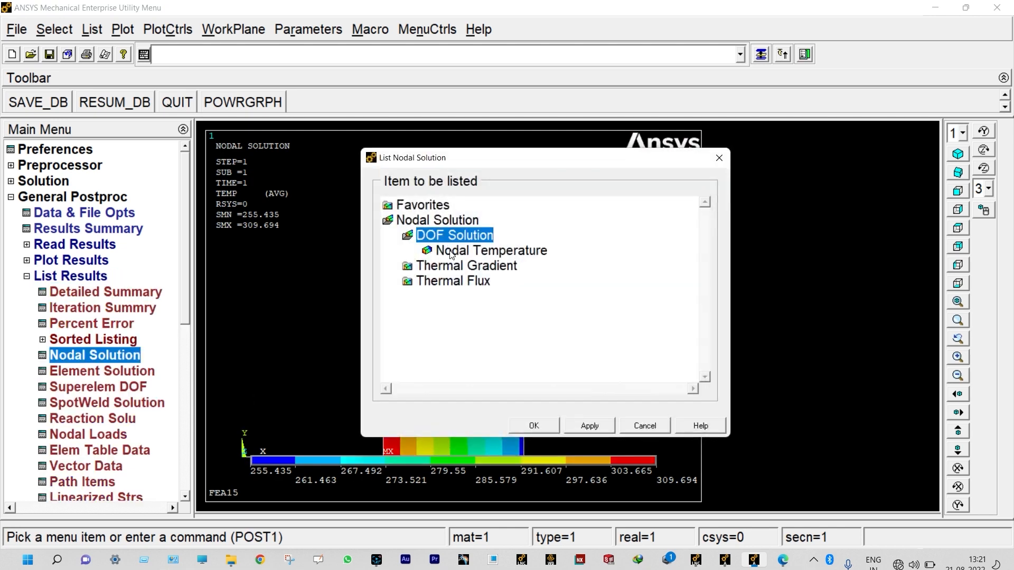
left_click(452, 252)
left_click(534, 427)
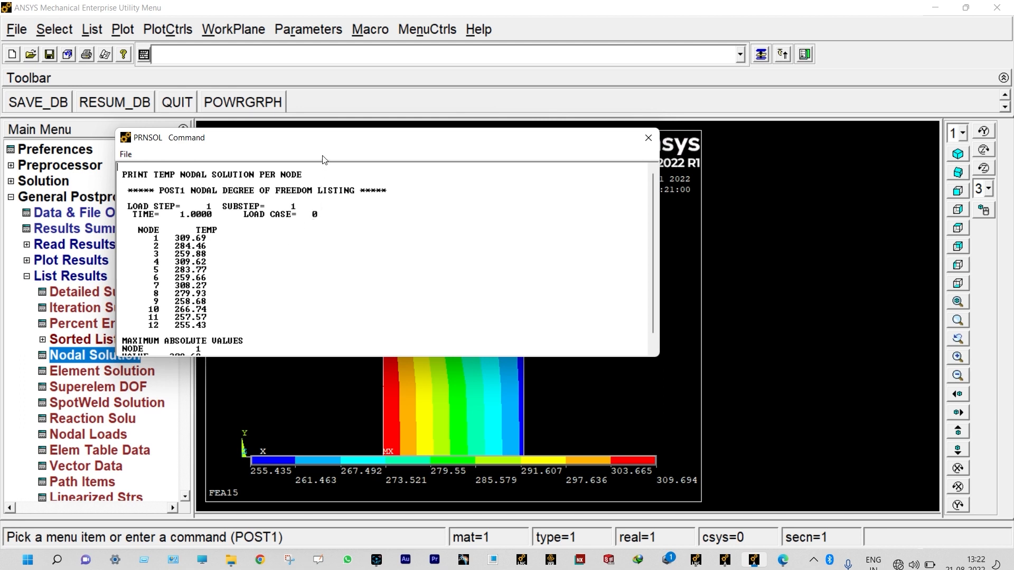
left_click_drag(323, 138, 758, 132)
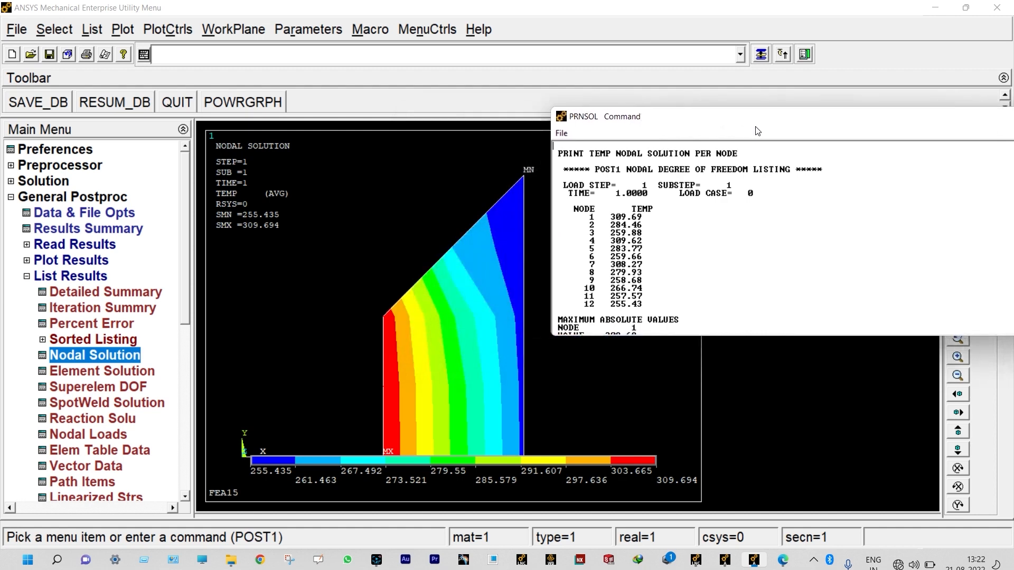
Replace the contour plot with a plot of the model's nodes.
left_click(122, 29)
left_click(142, 178)
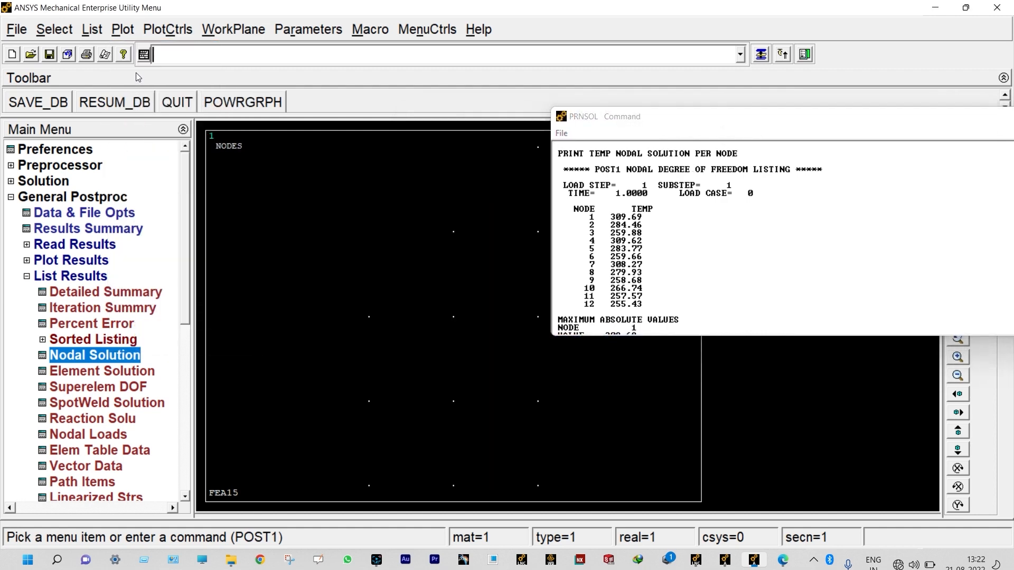
Turn on node numbers in the plot numbering controls and replot the nodes.
left_click(167, 30)
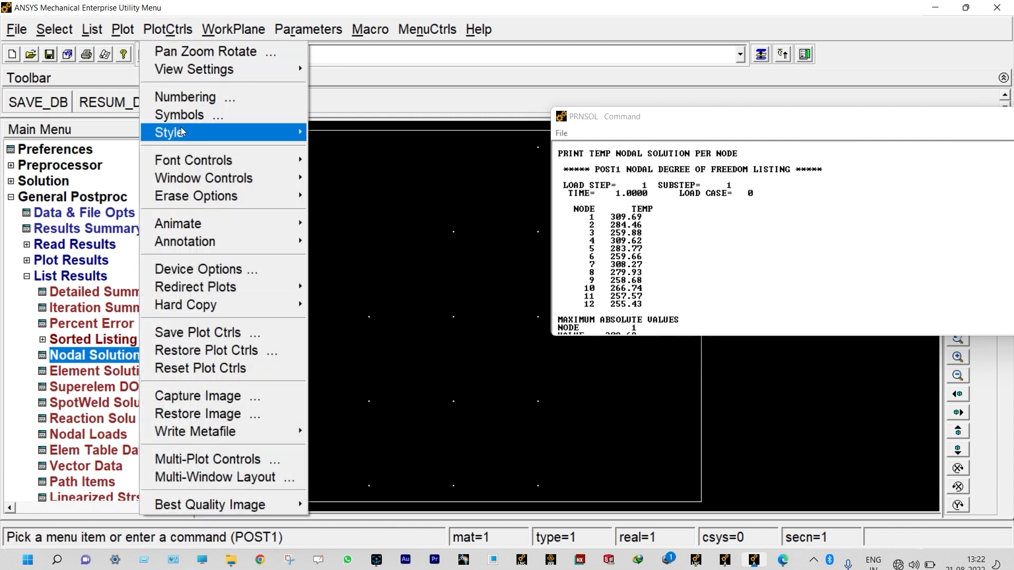
left_click(196, 99)
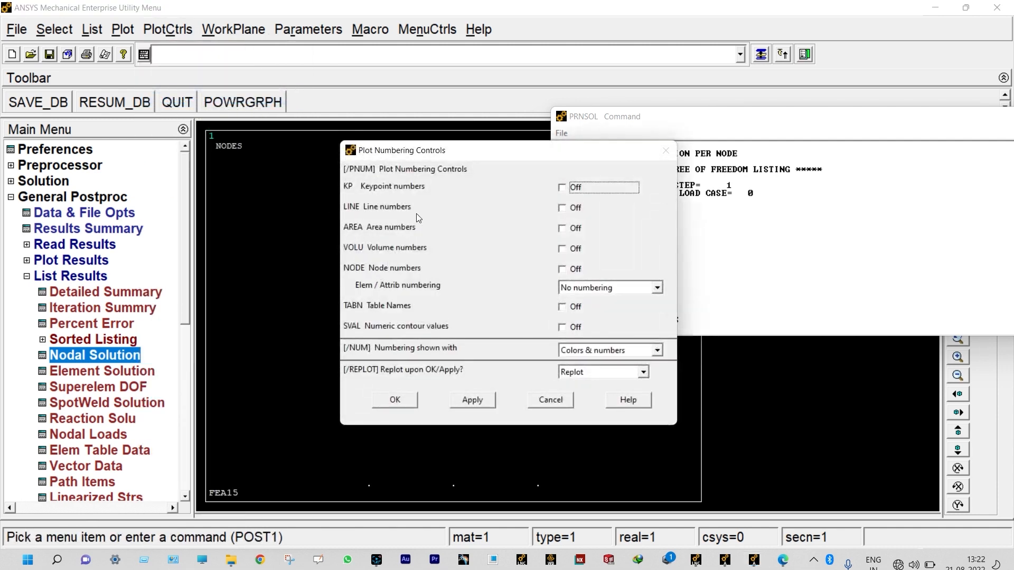
left_click(562, 269)
left_click(395, 400)
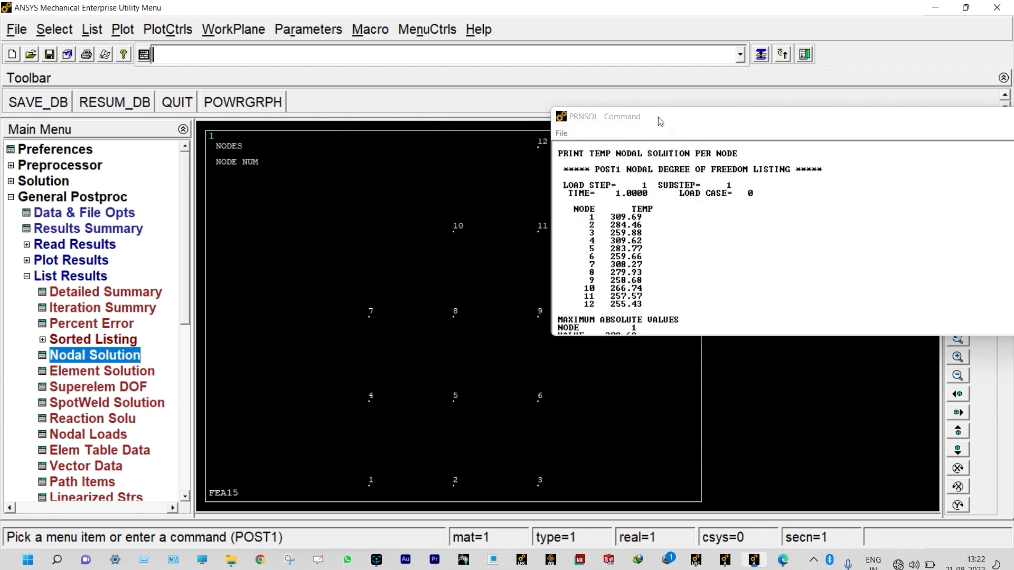
Compare the nodal temperature listing with the numbered nodes, reading it through to the maximum values, and close it.
left_click_drag(658, 123, 713, 217)
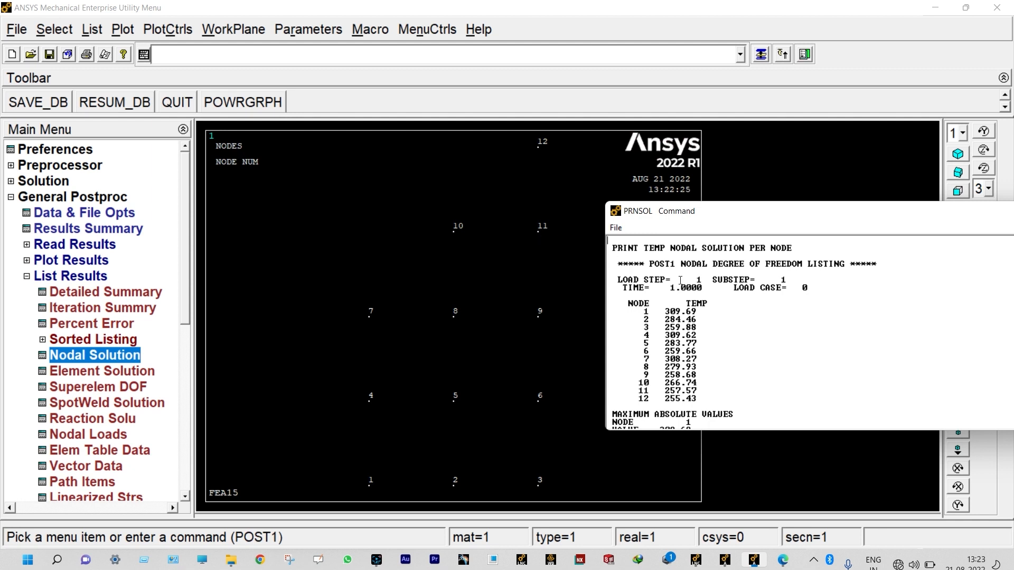
scroll(682, 327, "down", 1)
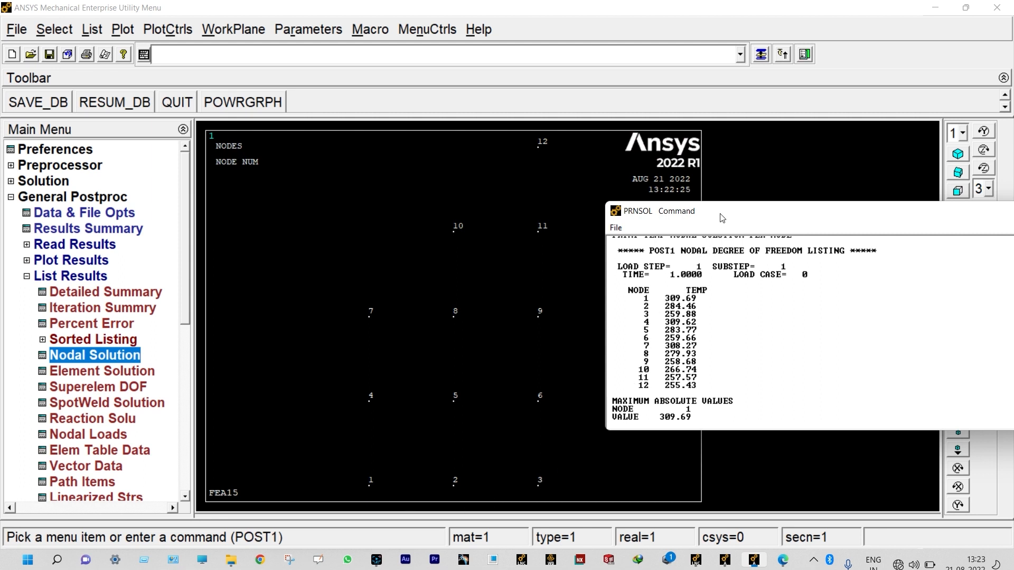
left_click_drag(722, 218, 358, 219)
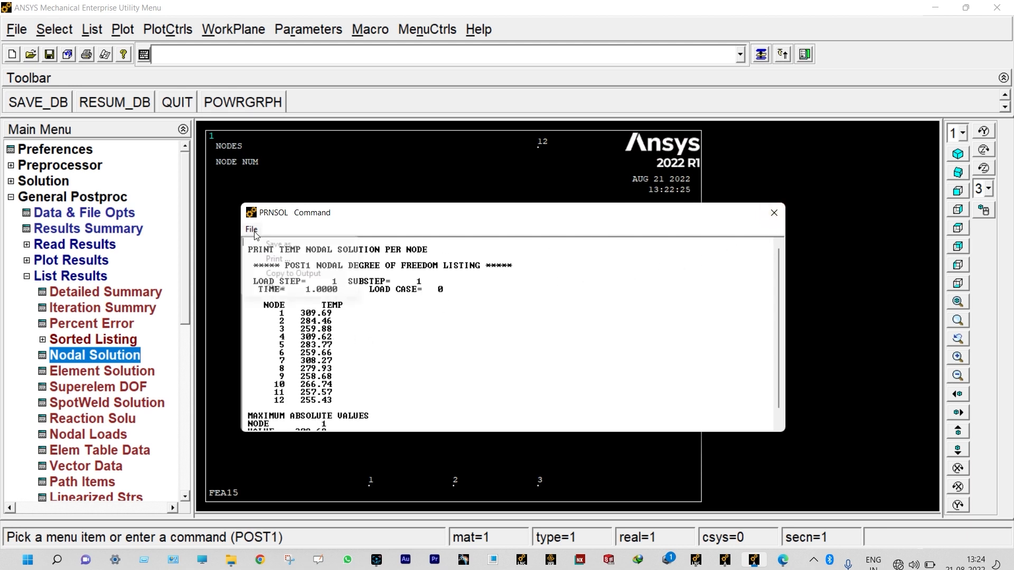
left_click(774, 212)
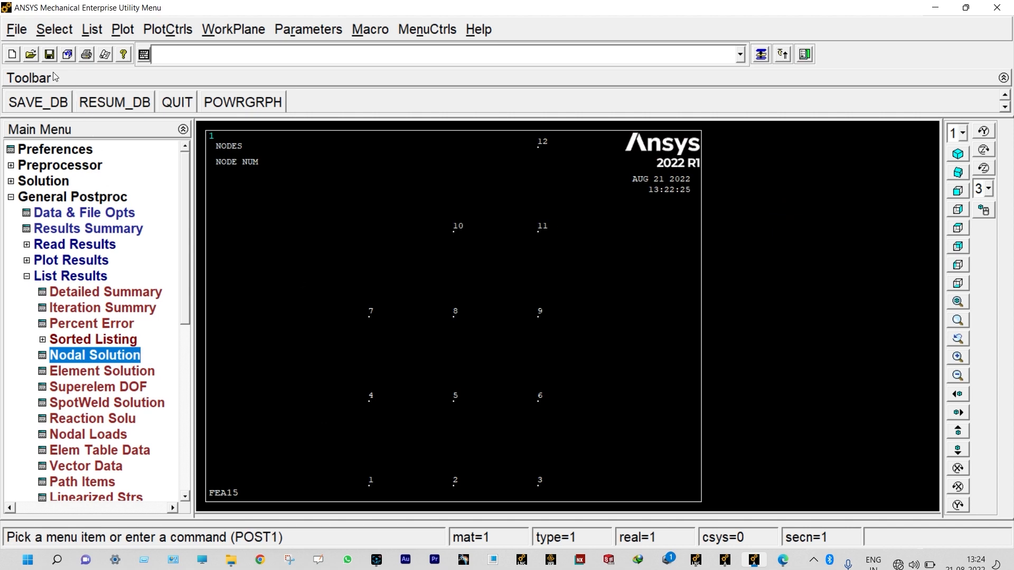
Clear the database and start a new model with the Do not read file option, confirming the clearing.
left_click(17, 30)
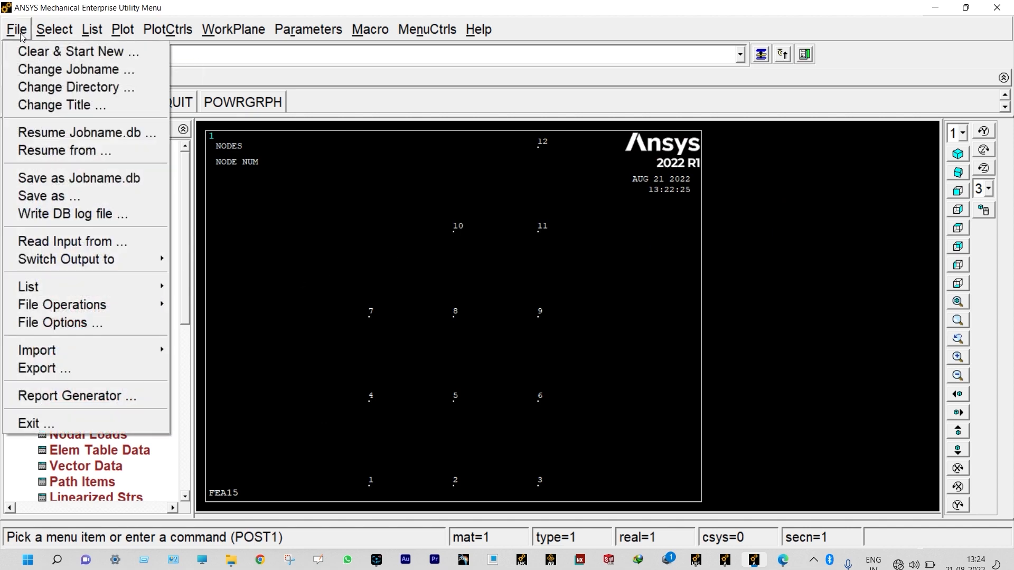
left_click(29, 50)
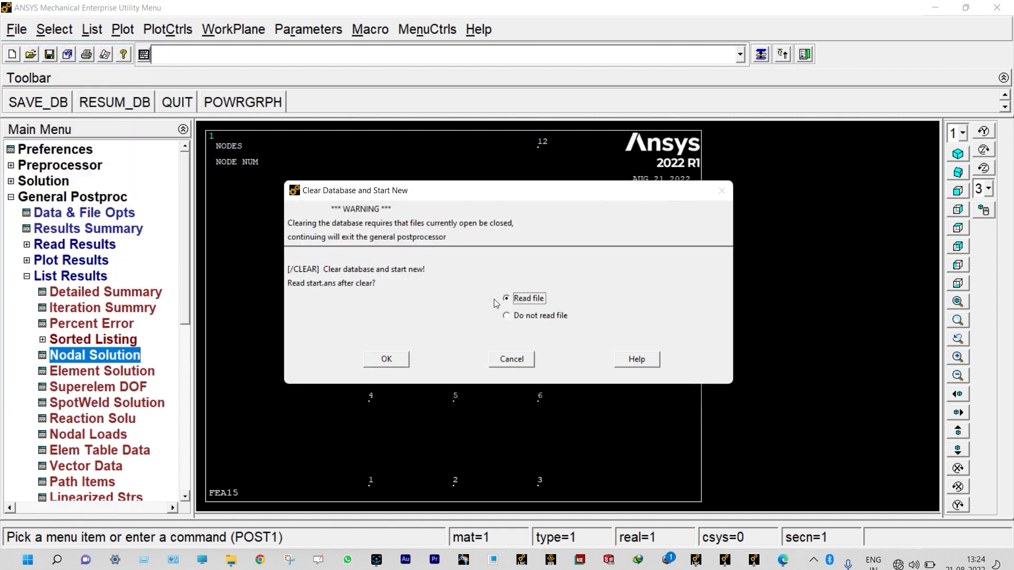
left_click(507, 316)
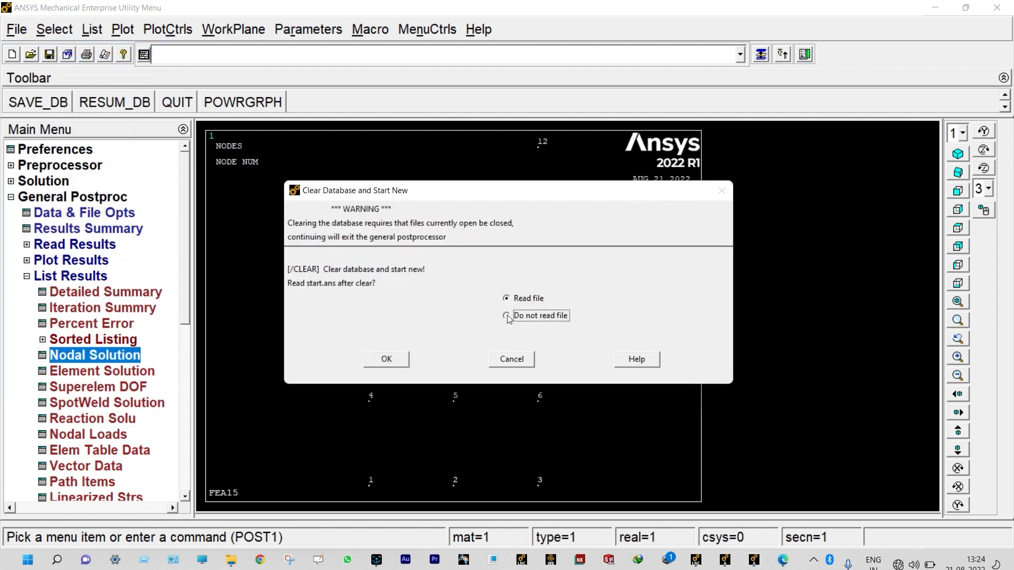
left_click(392, 359)
left_click(160, 111)
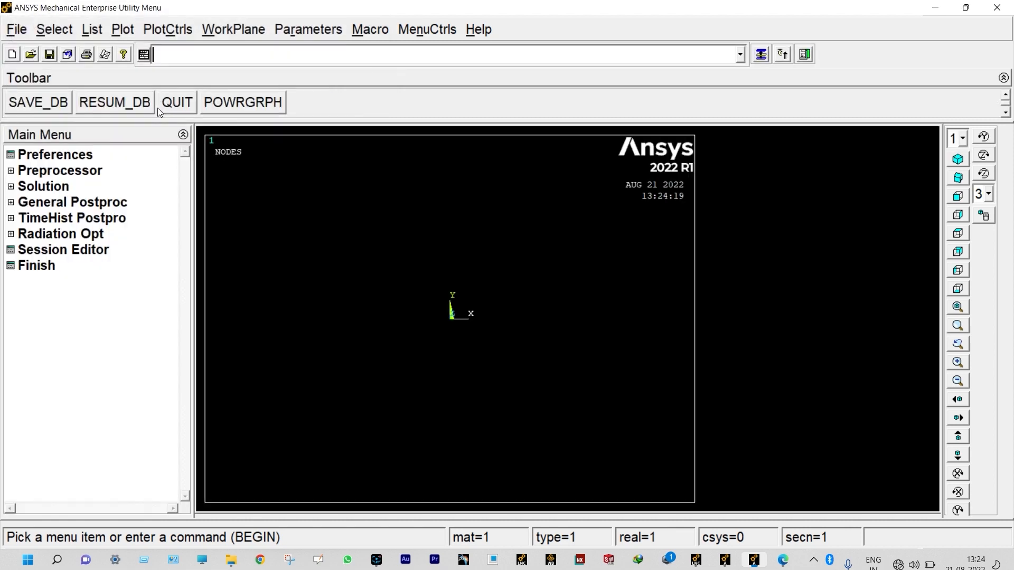
Set the GUI filtering preferences to the Thermal discipline.
left_click(77, 158)
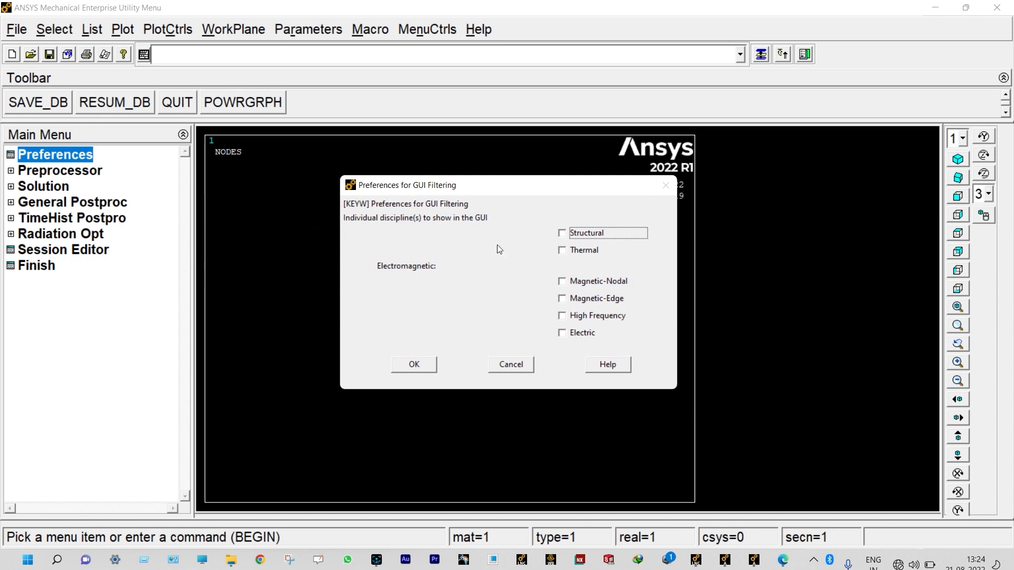
left_click(562, 250)
left_click(414, 365)
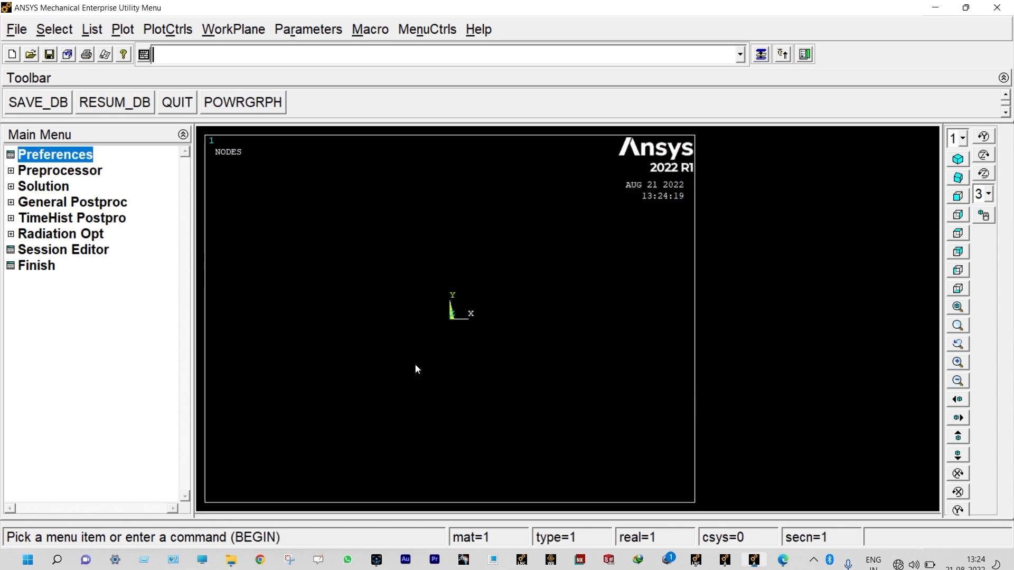
Add the thermal solid element type Quad 4node 55 with reference number 1 and close the element types list.
left_click(72, 173)
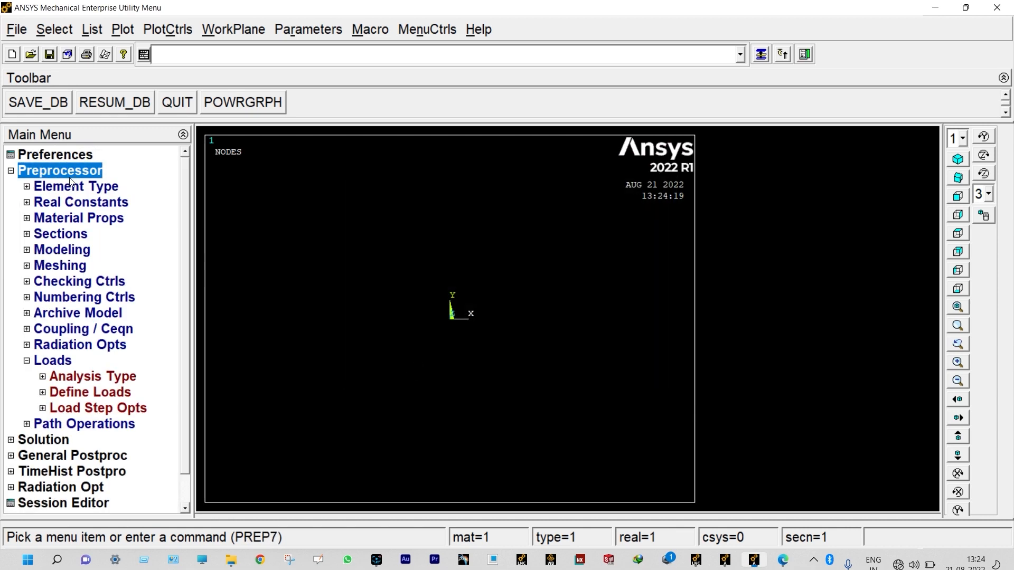
left_click(74, 187)
left_click(80, 202)
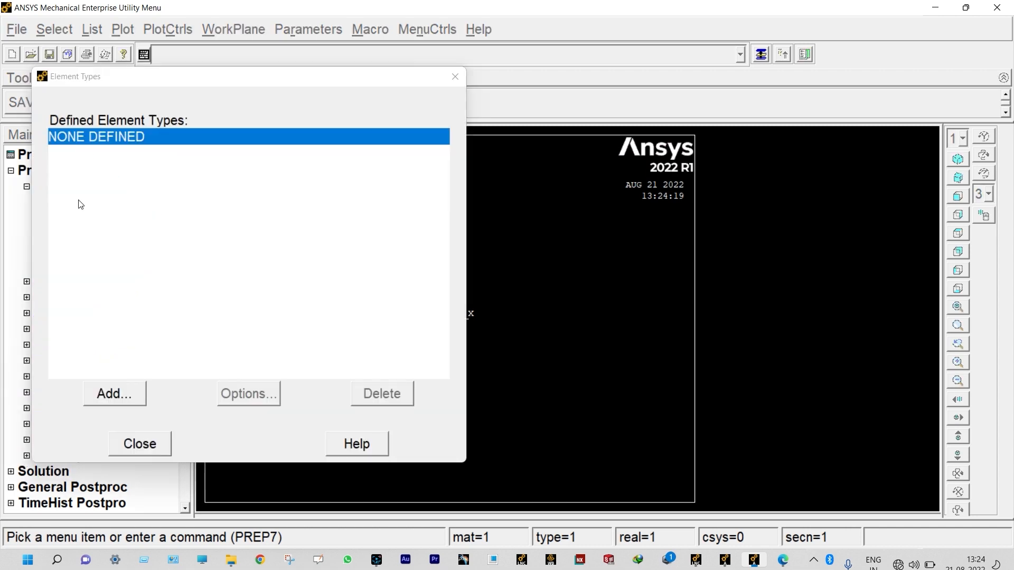
left_click(123, 393)
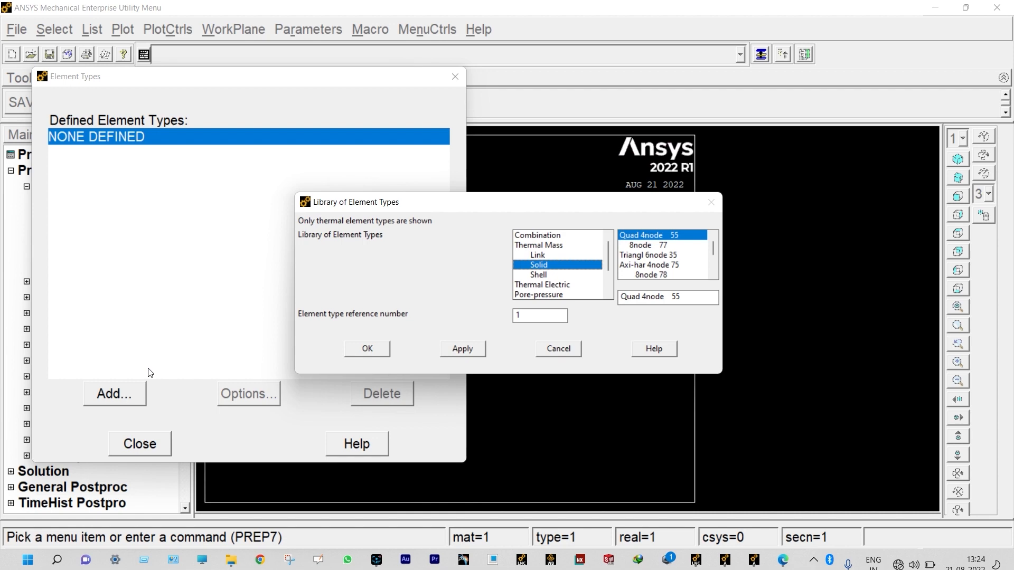
left_click(376, 349)
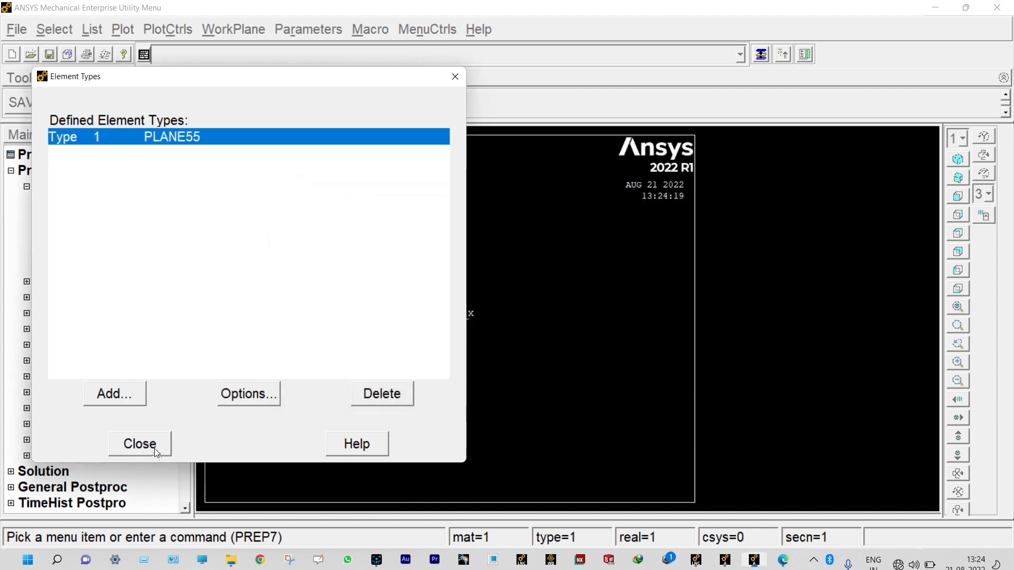
left_click(140, 444)
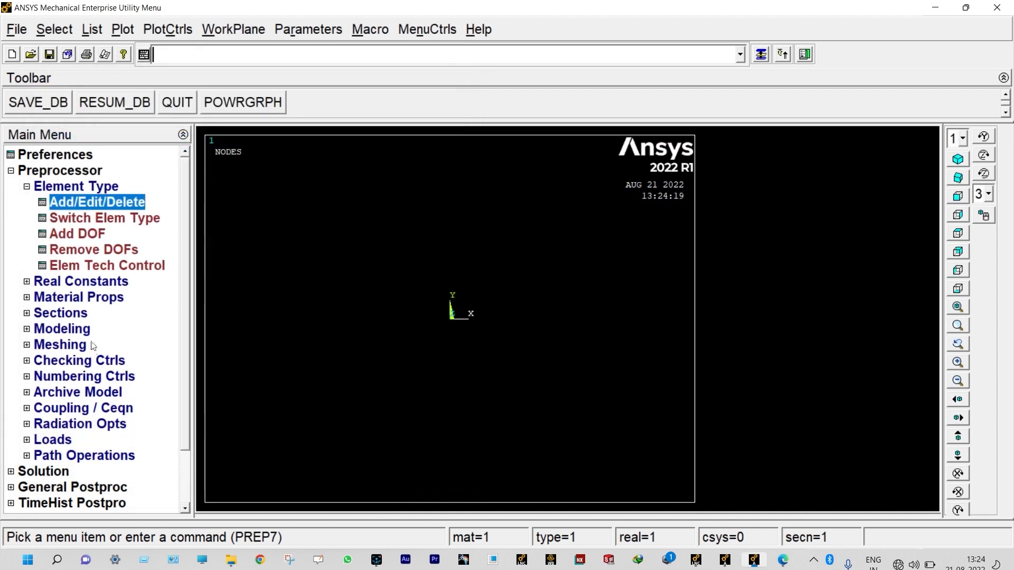
Define an isotropic thermal conductivity KXX of 1.7307 for material 1 and close the material model definition.
left_click(100, 299)
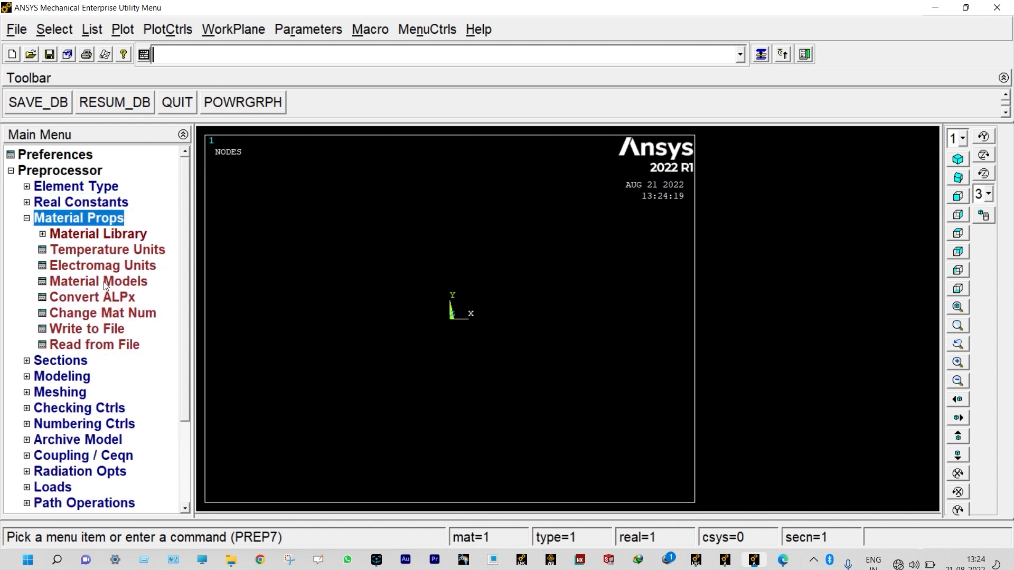
left_click(105, 283)
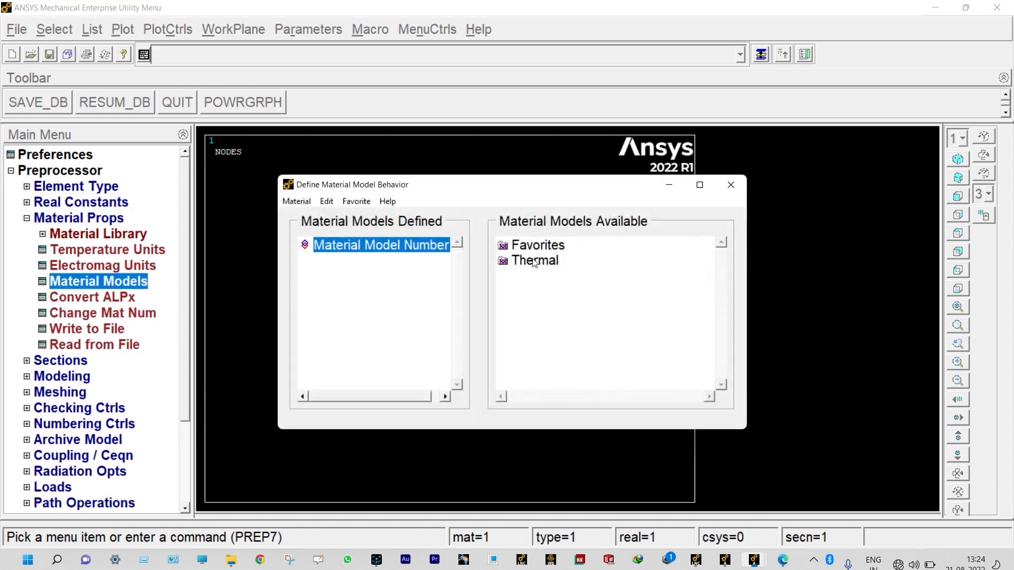
double_click(535, 261)
double_click(560, 277)
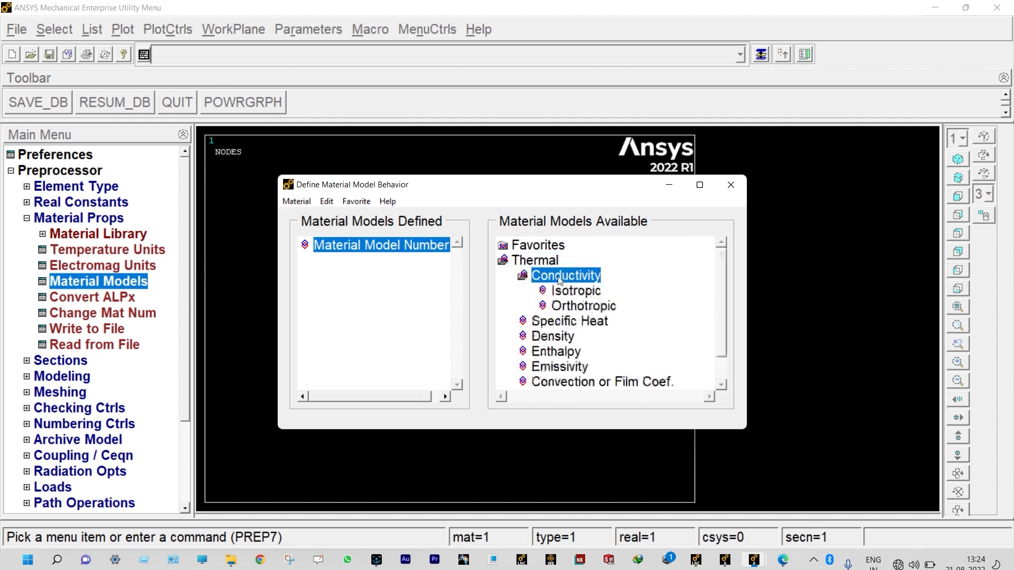
double_click(569, 291)
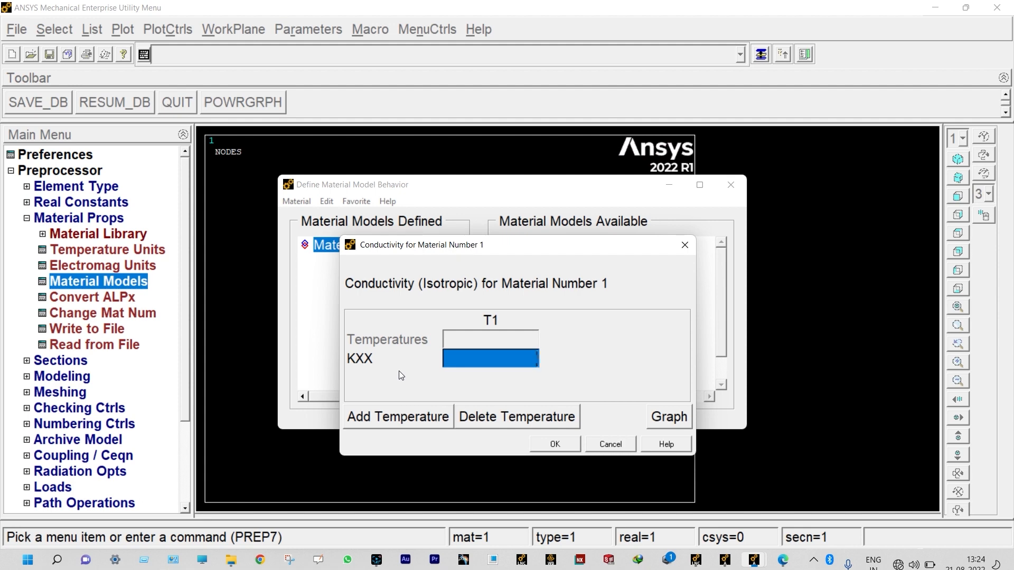
type("1.")
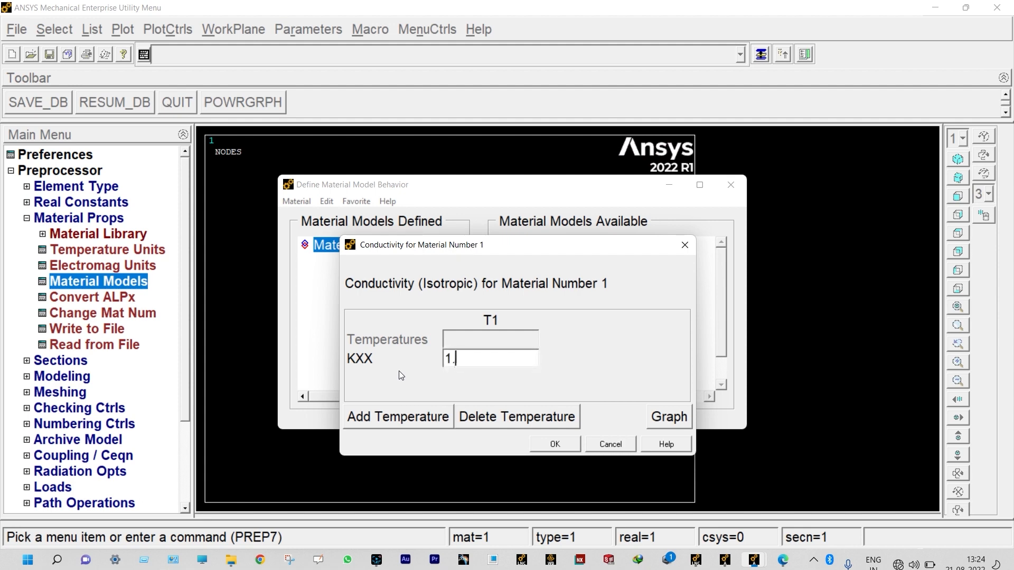
type("73")
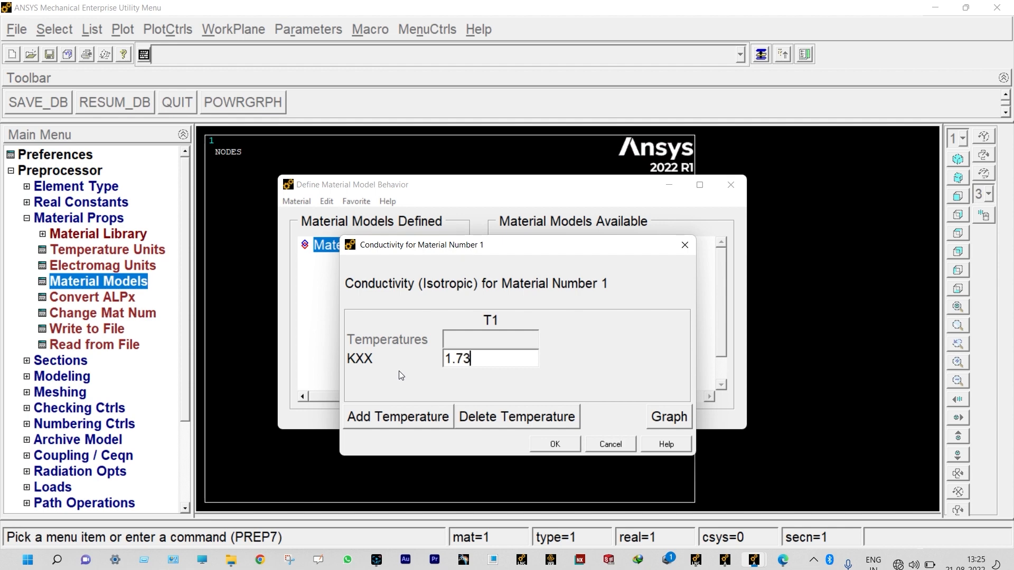
type("07")
left_click(551, 443)
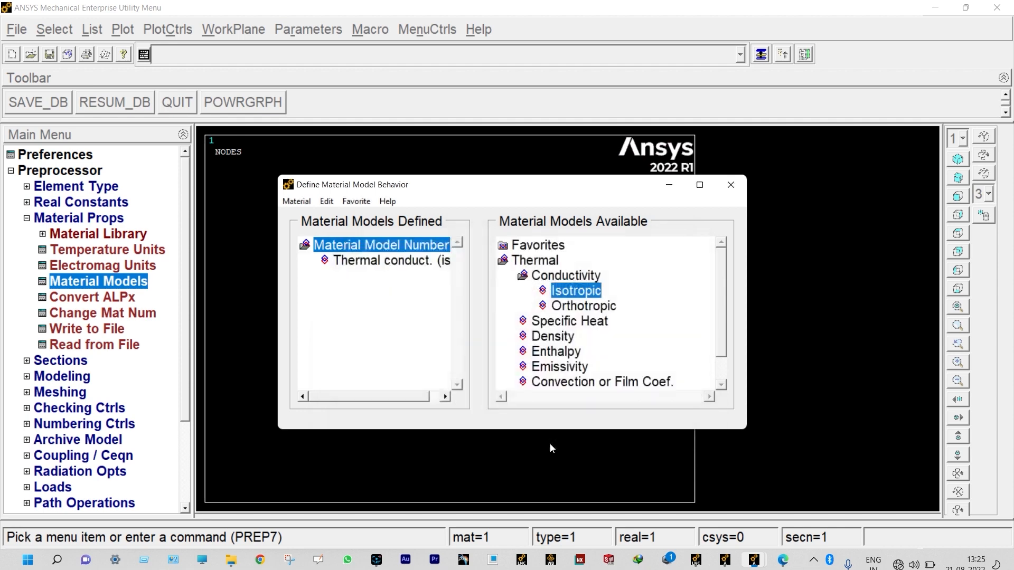
left_click(731, 185)
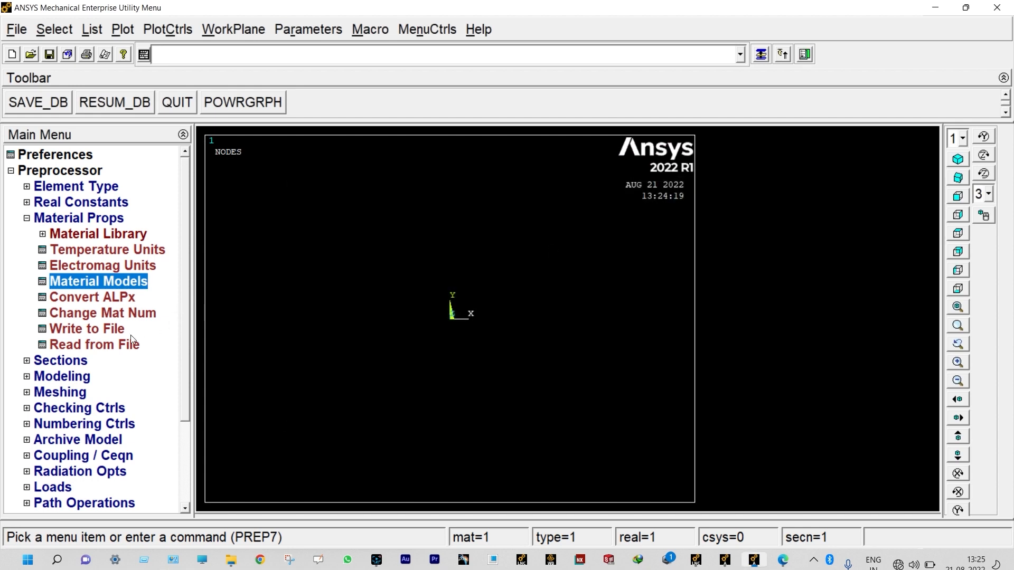
Create a rectangular area by two corners with width 4 and height 4, keeping the command open.
left_click(78, 377)
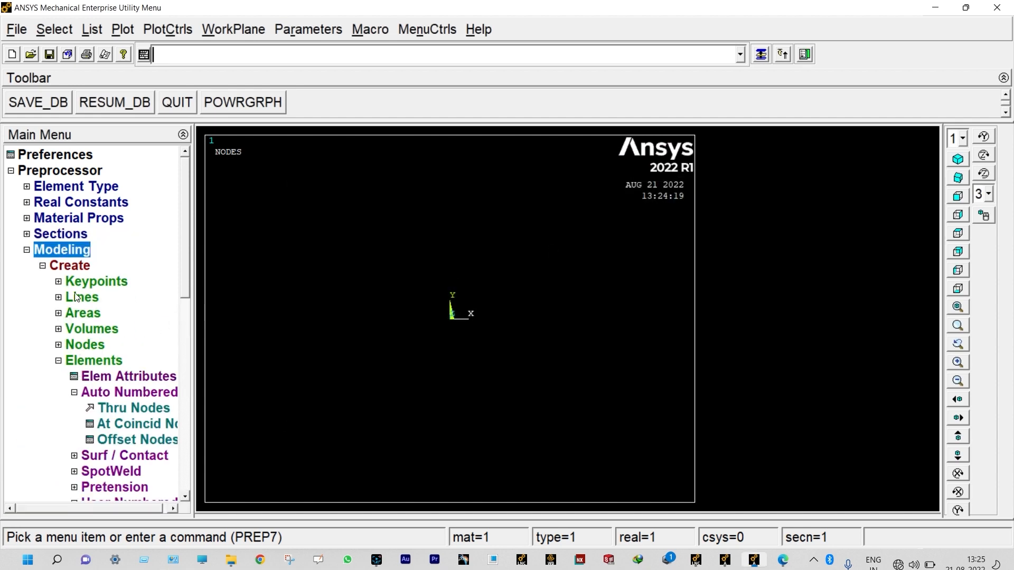
left_click(65, 361)
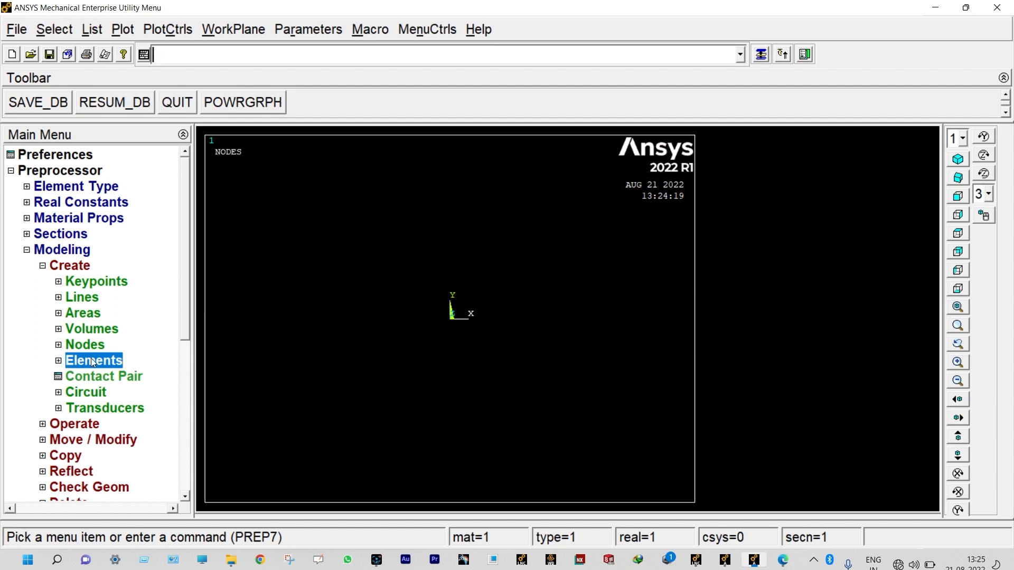
left_click(83, 314)
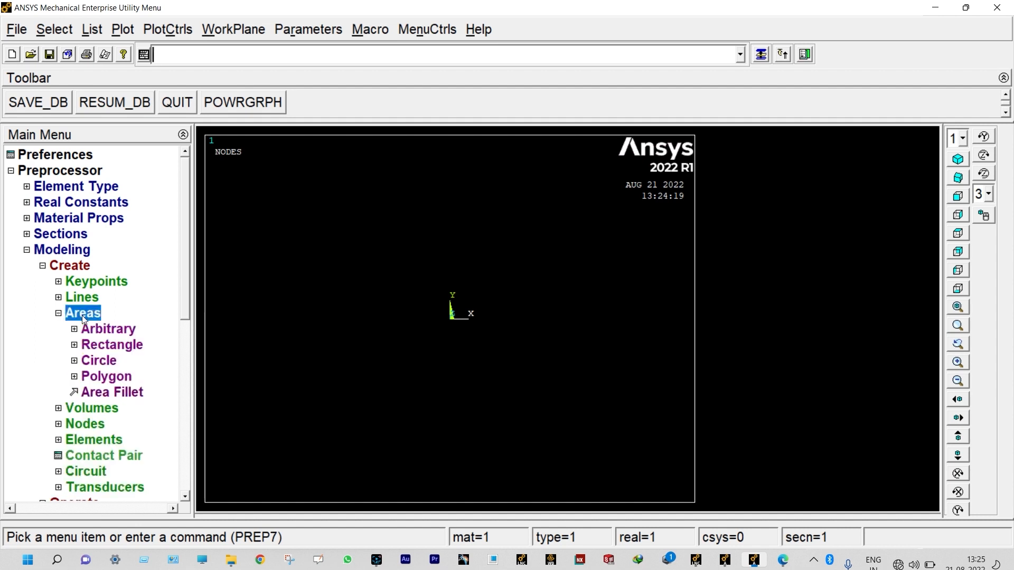
left_click(109, 346)
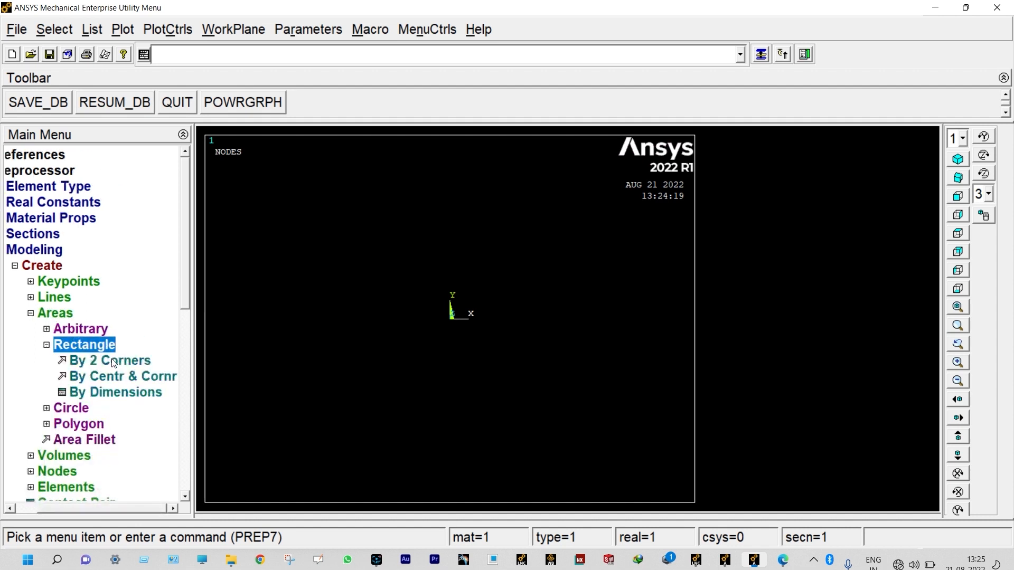
left_click(114, 363)
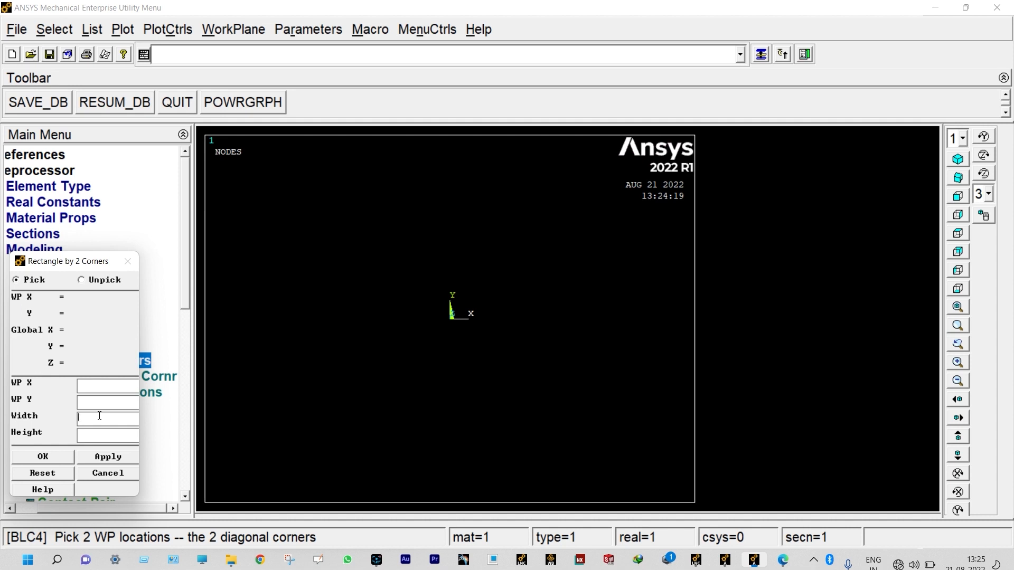
type("4")
left_click(88, 433)
type("4")
left_click(104, 458)
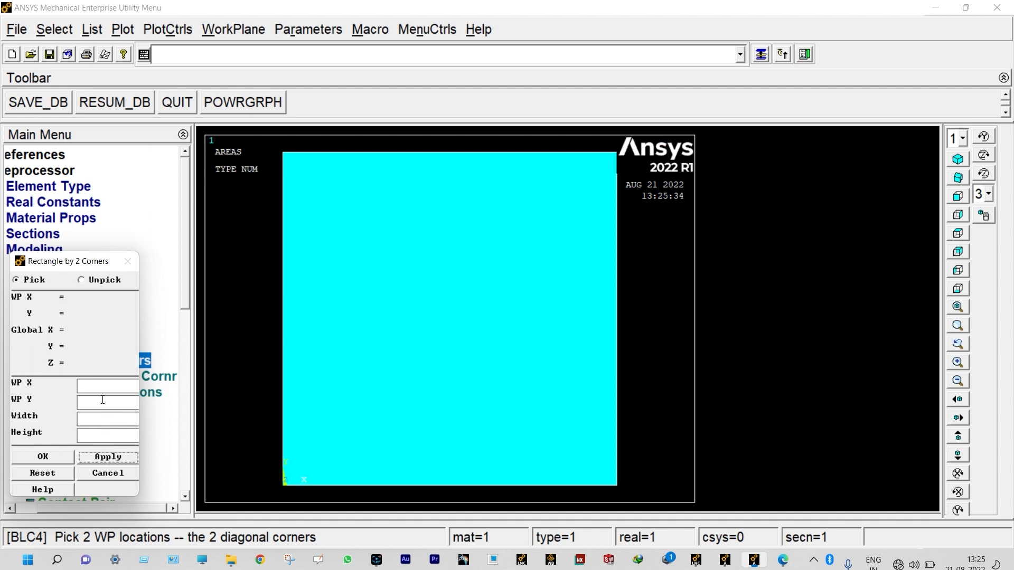
Create a second rectangular area from WP X 1, WP Y 1 with width 2 and height 2.
left_click(90, 389)
type("1")
left_click(90, 406)
type("1")
type("2")
left_click(92, 434)
type("2")
left_click(52, 455)
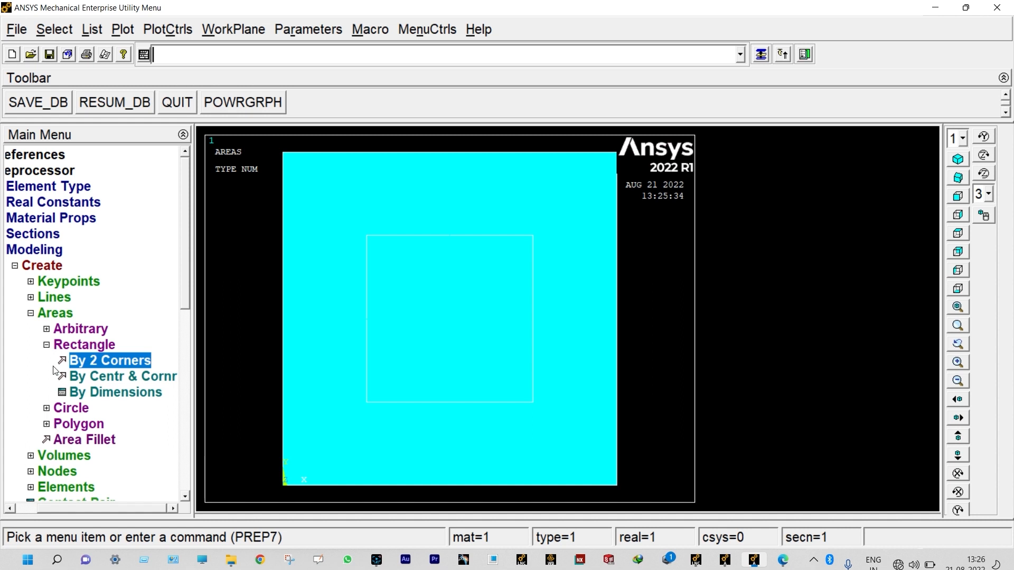
Subtract the inner 2 by 2 square area from the outer 4 by 4 square area with a Boolean operation.
left_click(15, 267)
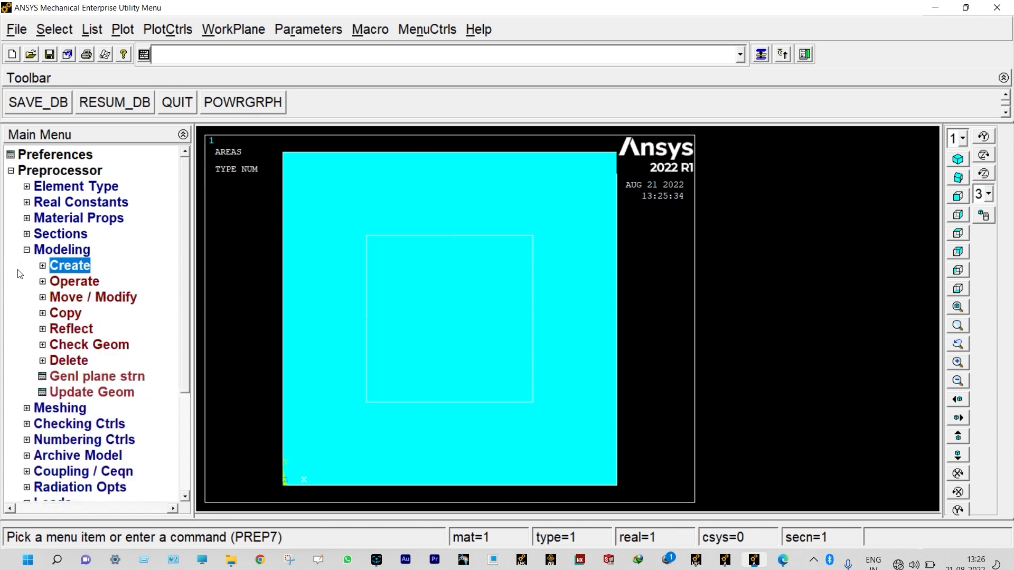
left_click(54, 284)
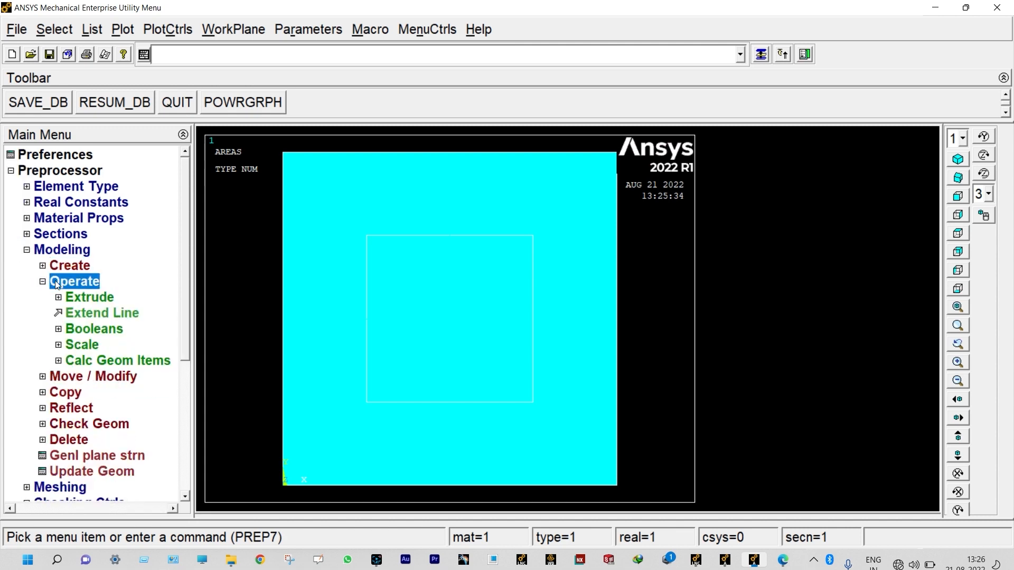
left_click(82, 328)
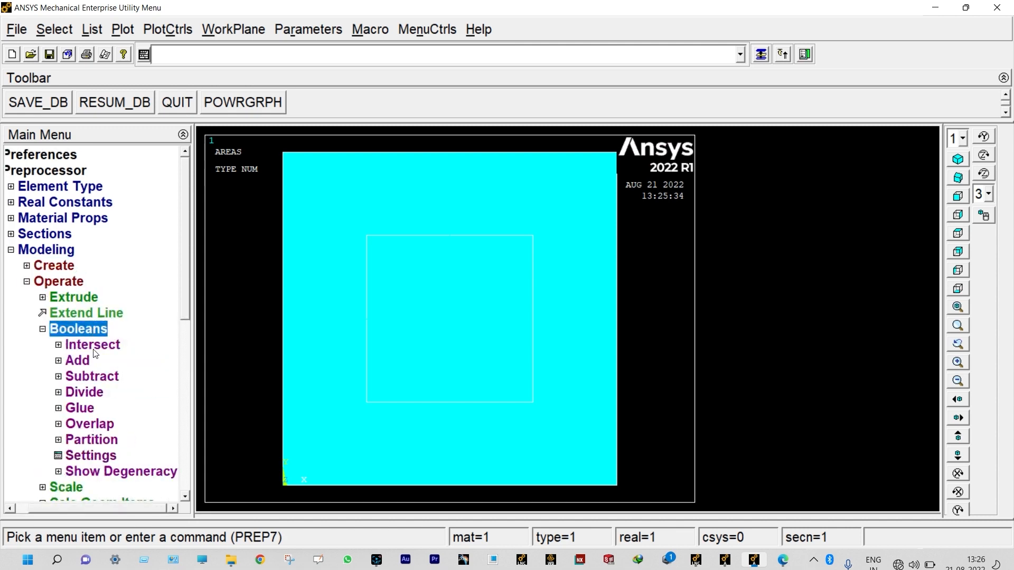
left_click(90, 376)
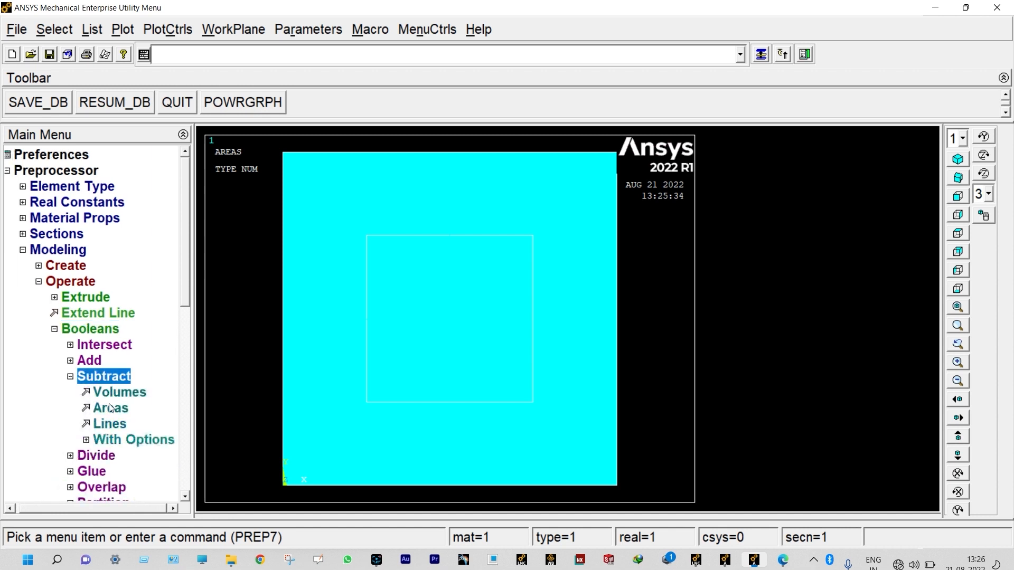
left_click(110, 407)
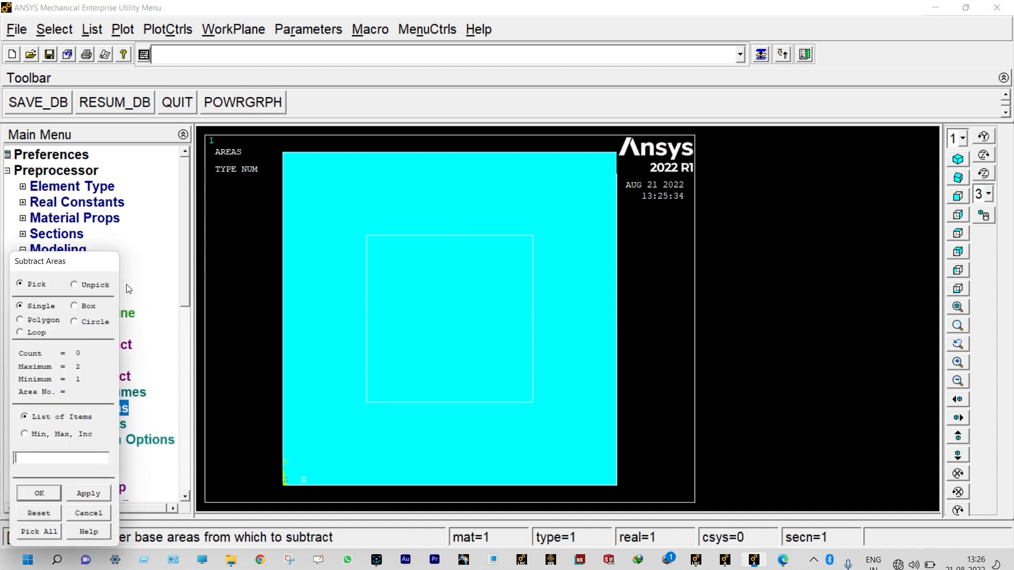
left_click(330, 305)
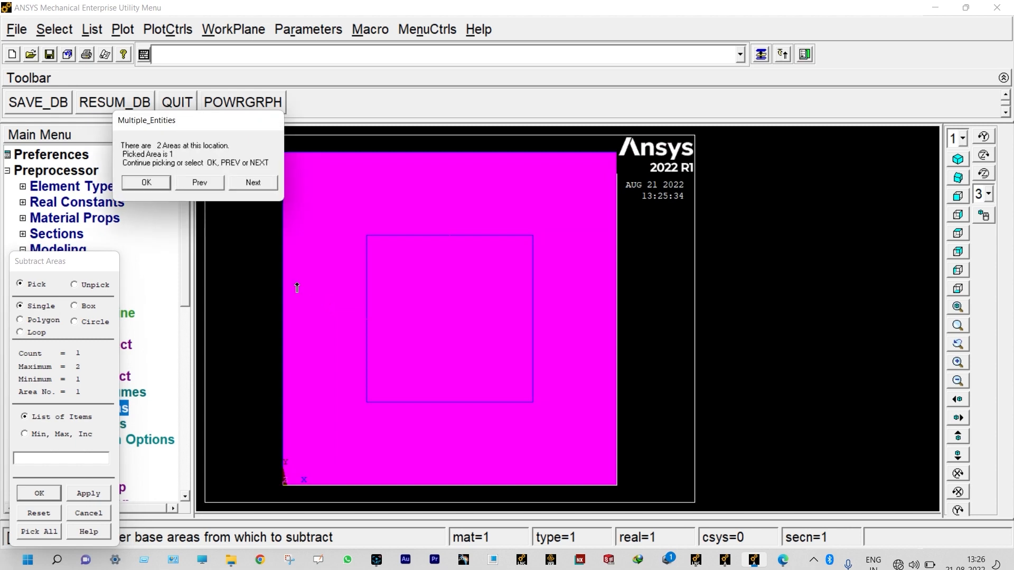
left_click(148, 183)
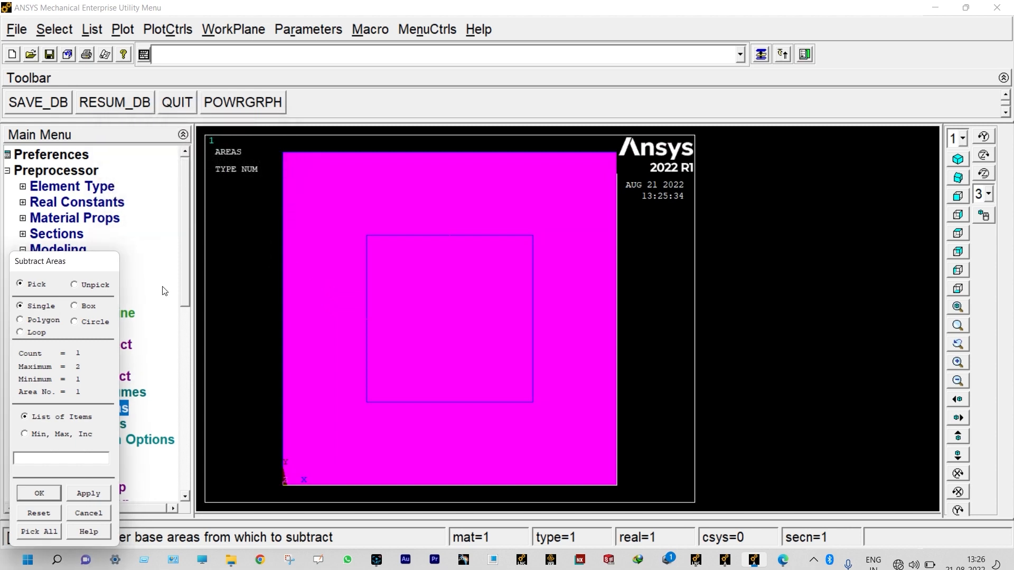
left_click(88, 494)
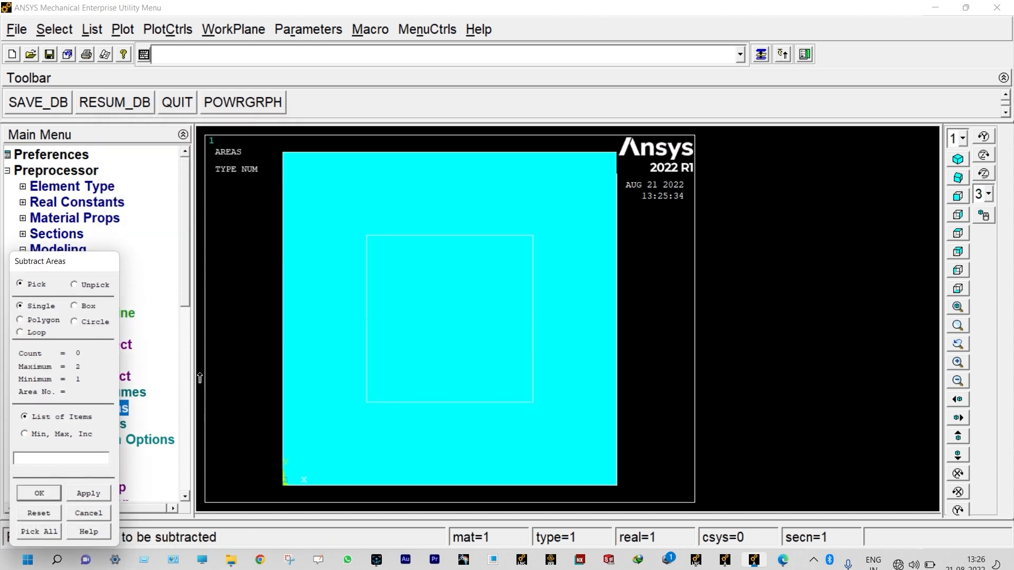
left_click(394, 336)
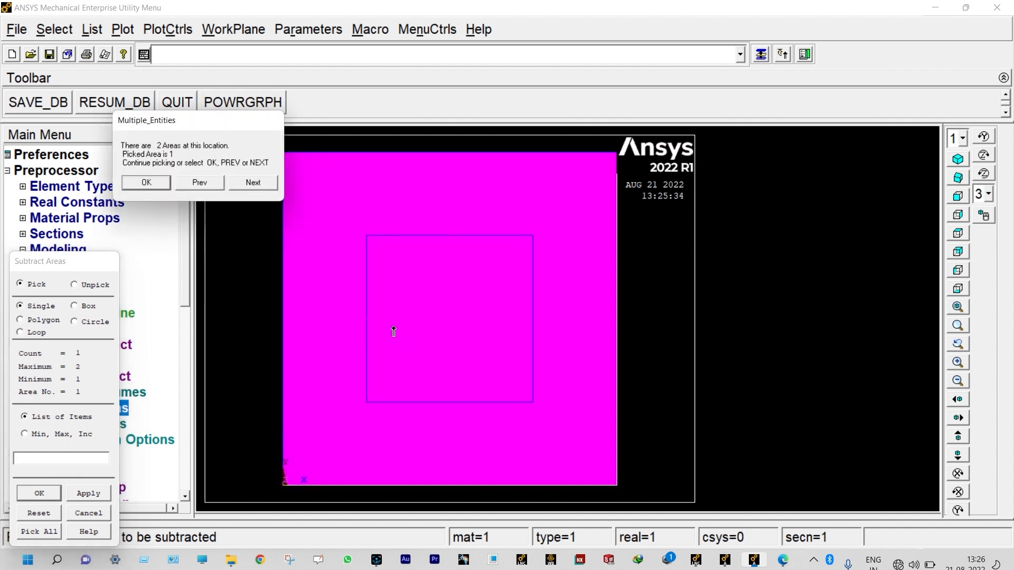
left_click(243, 184)
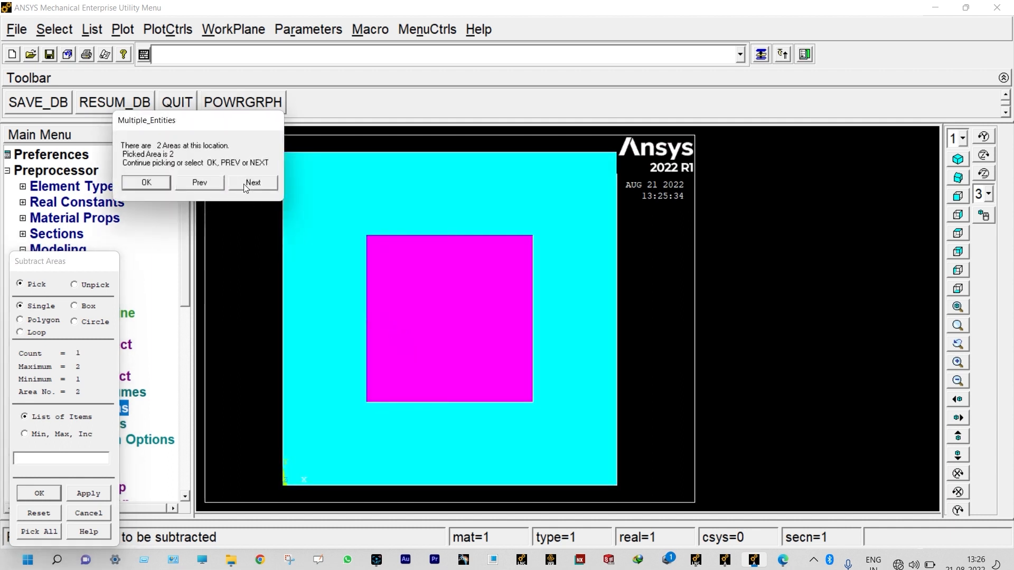
left_click(154, 182)
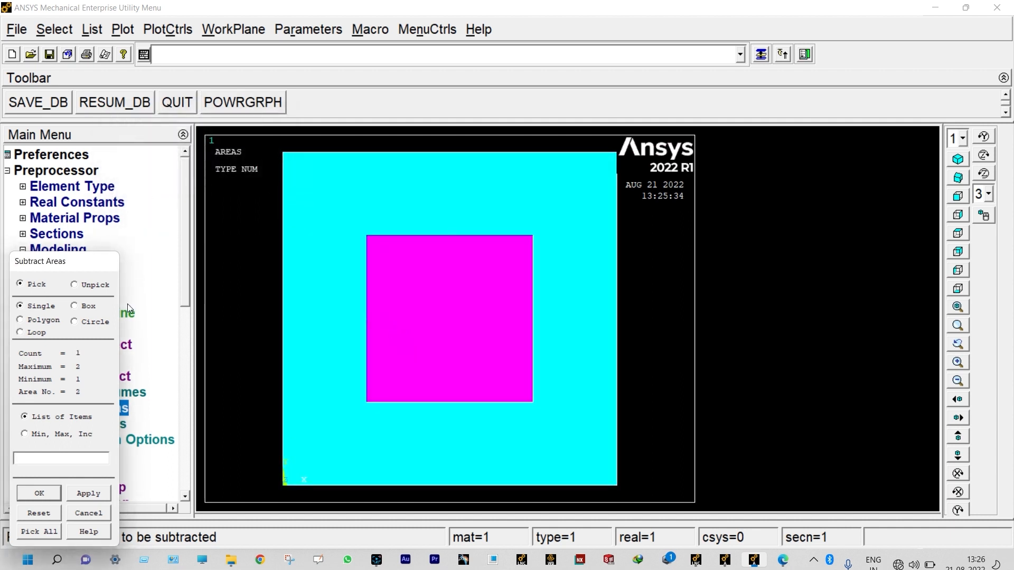
left_click(51, 494)
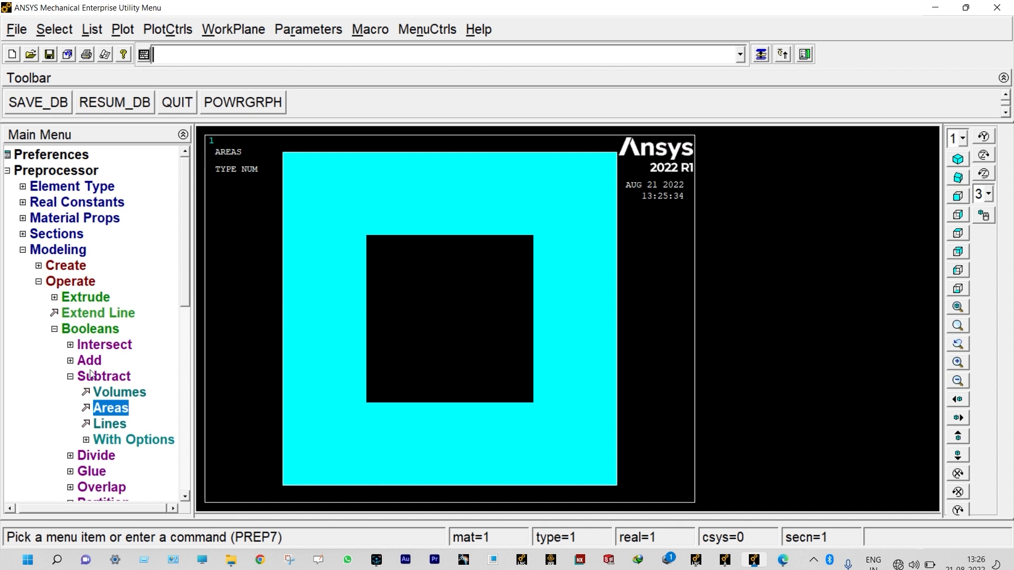
Set the manual element edge length to 0.05 on all areas.
left_click(27, 251)
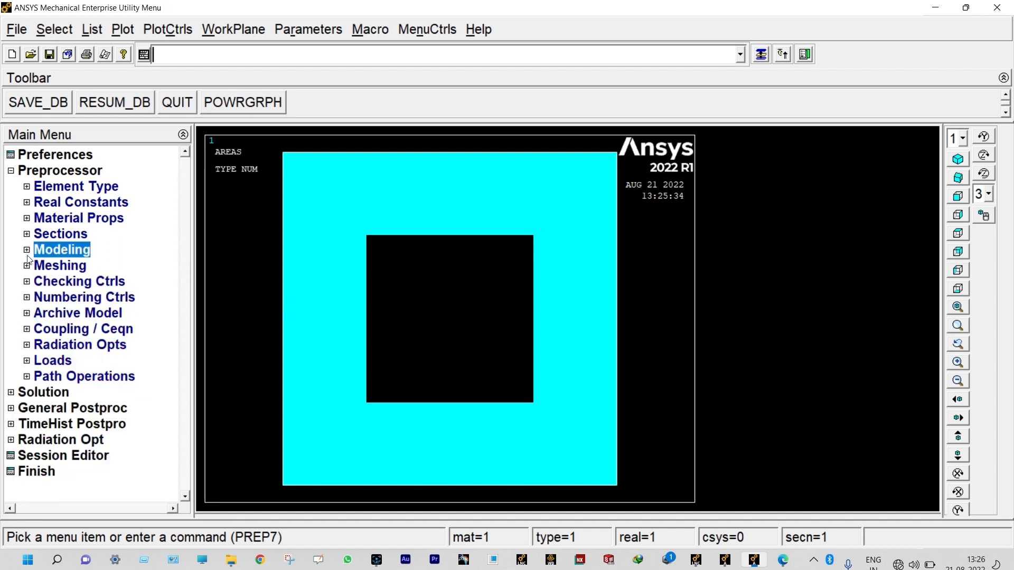
left_click(56, 266)
left_click(77, 313)
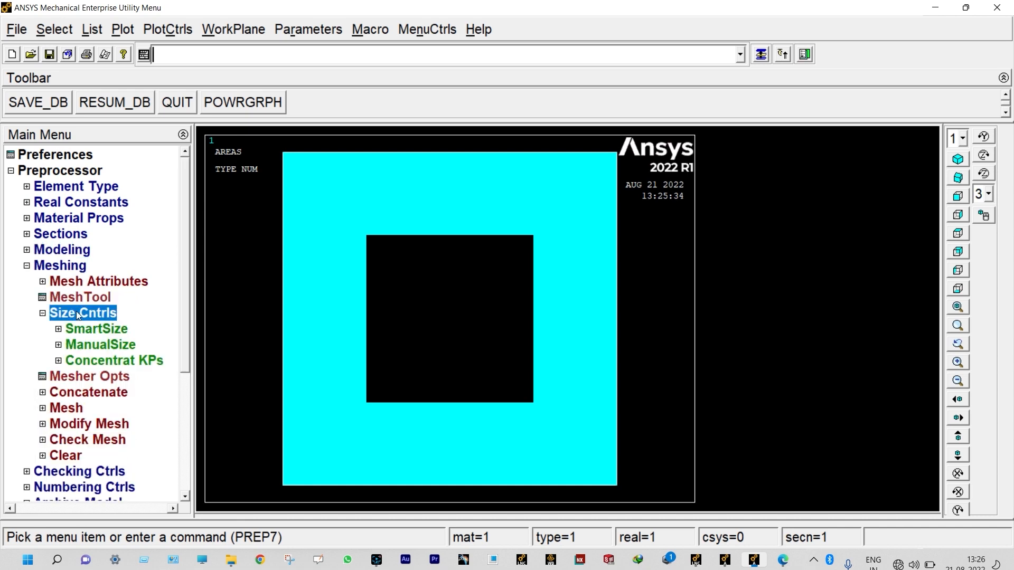
left_click(95, 346)
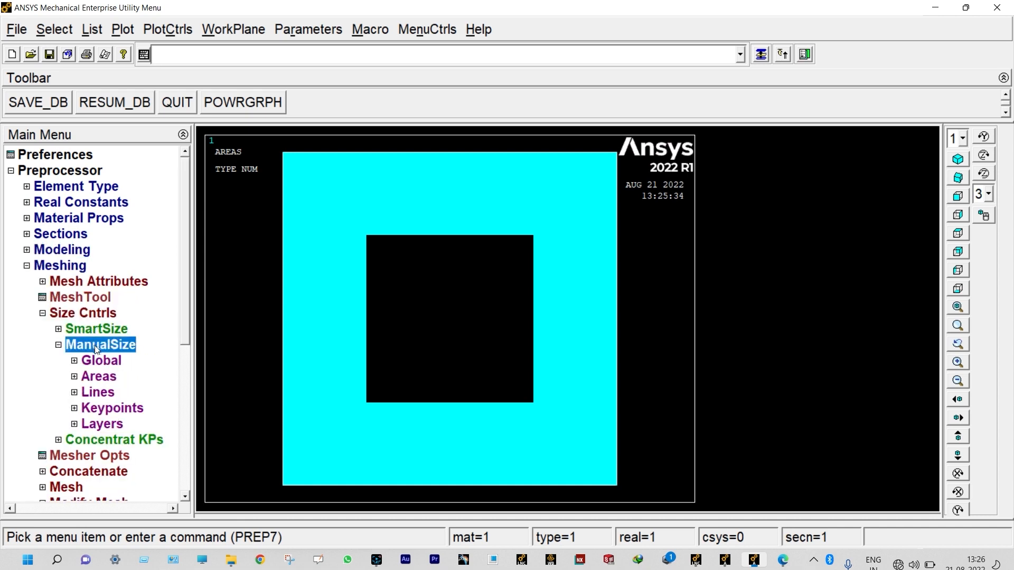
left_click(103, 378)
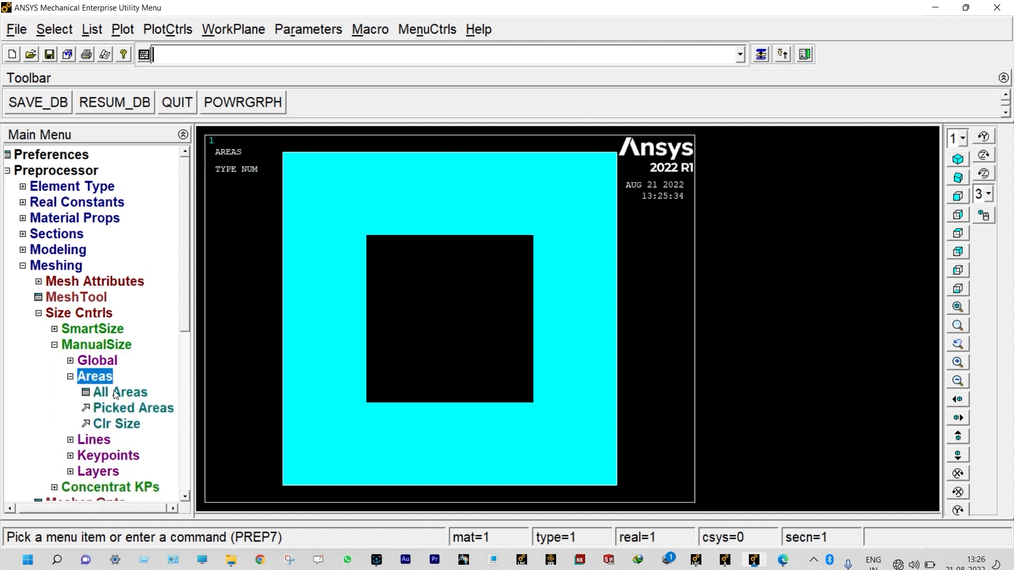
left_click(117, 392)
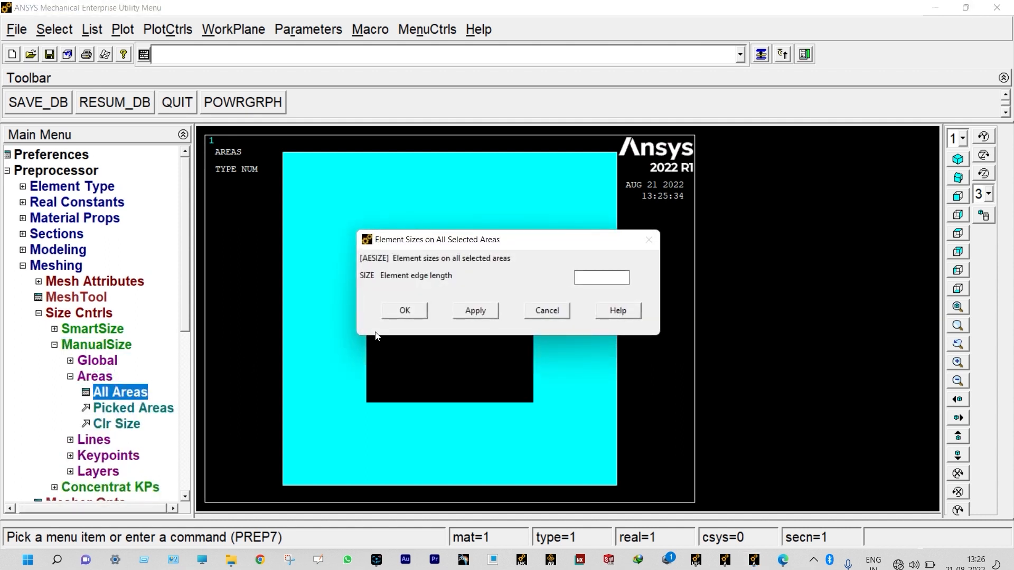
left_click(589, 278)
type("0.05")
left_click(404, 311)
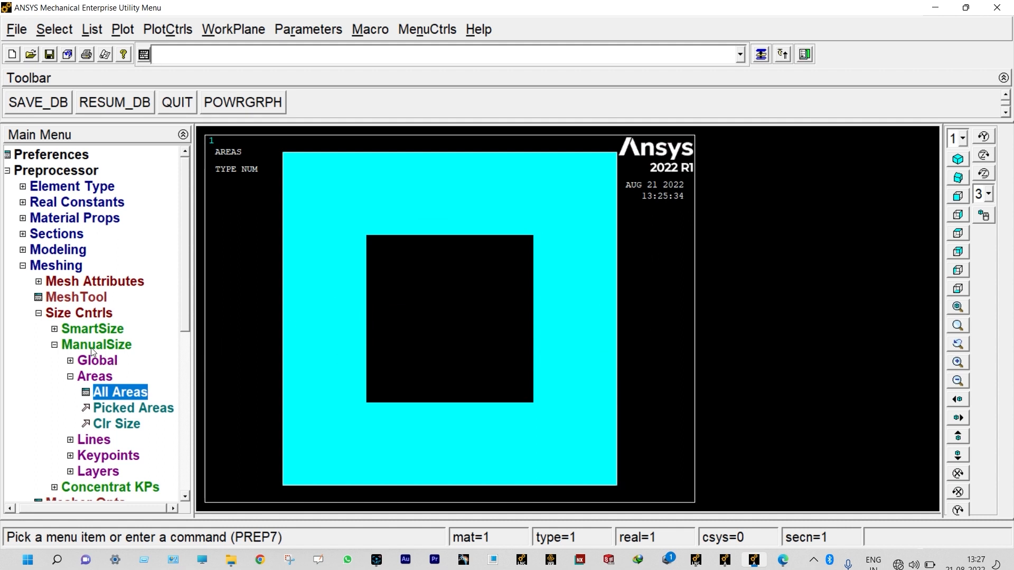
Generate a free area mesh on the entire hollow square.
left_click(39, 313)
left_click(66, 360)
left_click(79, 409)
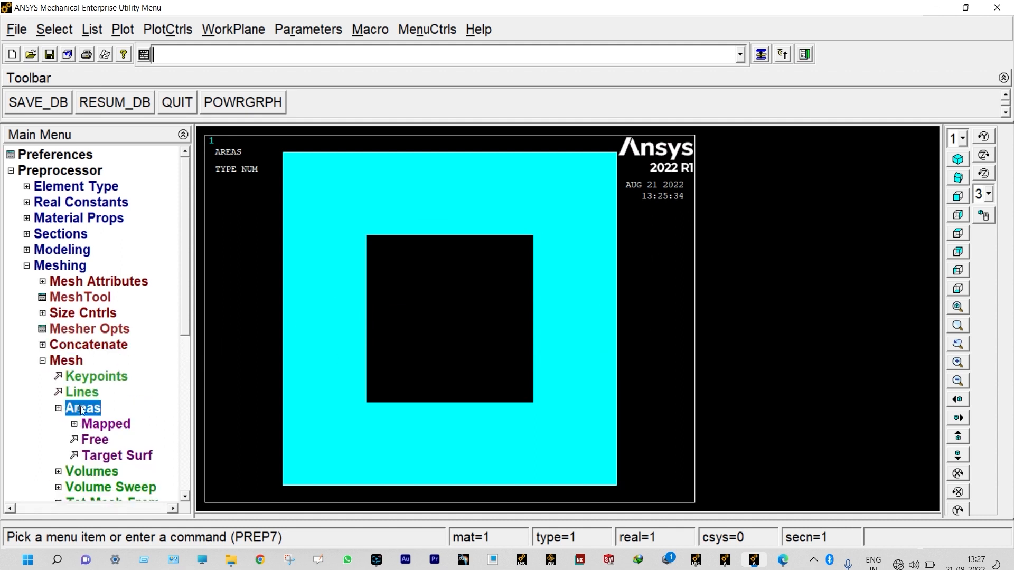
left_click(96, 440)
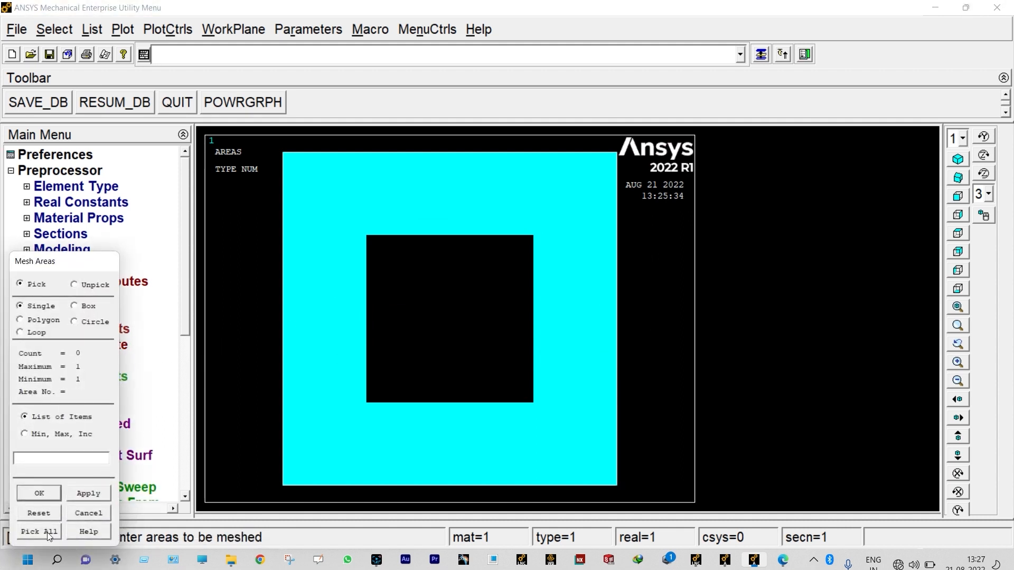
left_click(47, 533)
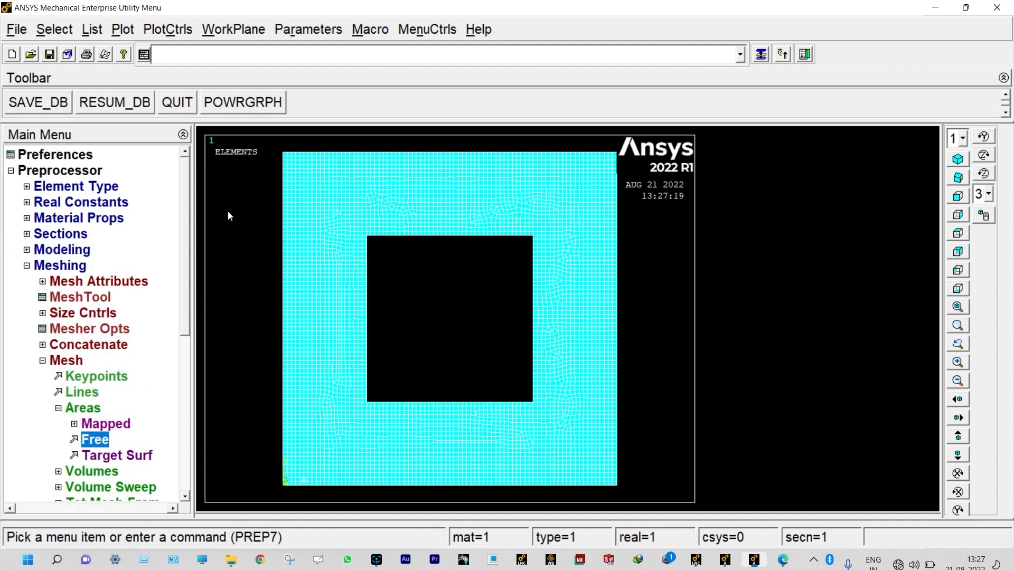
Define a new analysis of the Steady-State type for the meshed model.
left_click(27, 267)
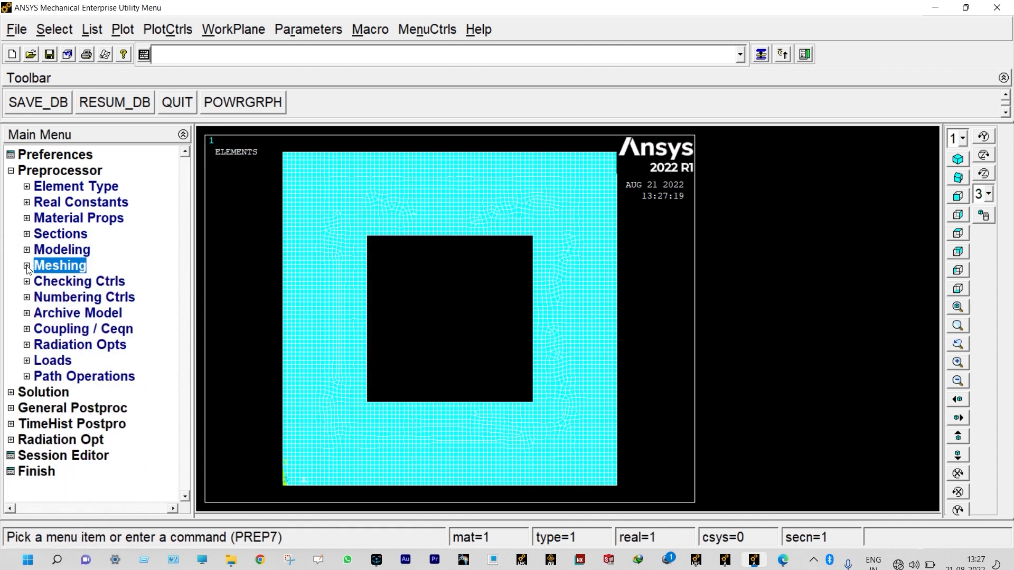
left_click(48, 361)
left_click(61, 378)
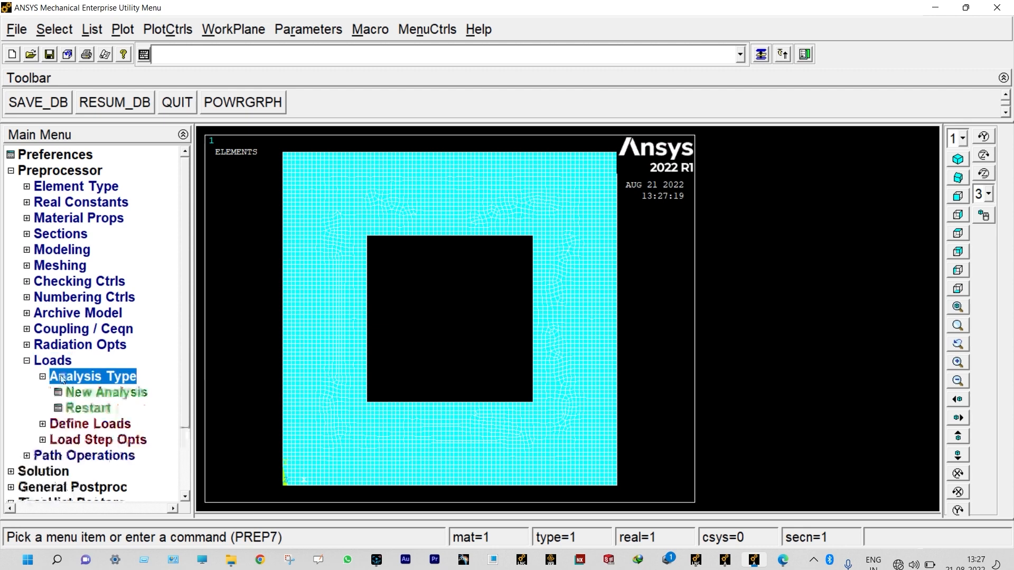
left_click(101, 392)
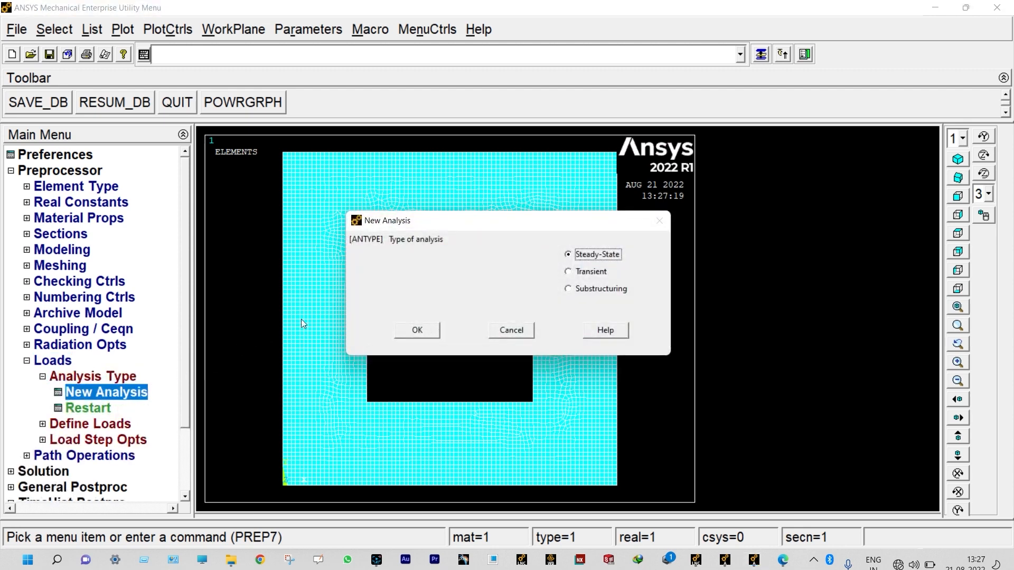
left_click(416, 331)
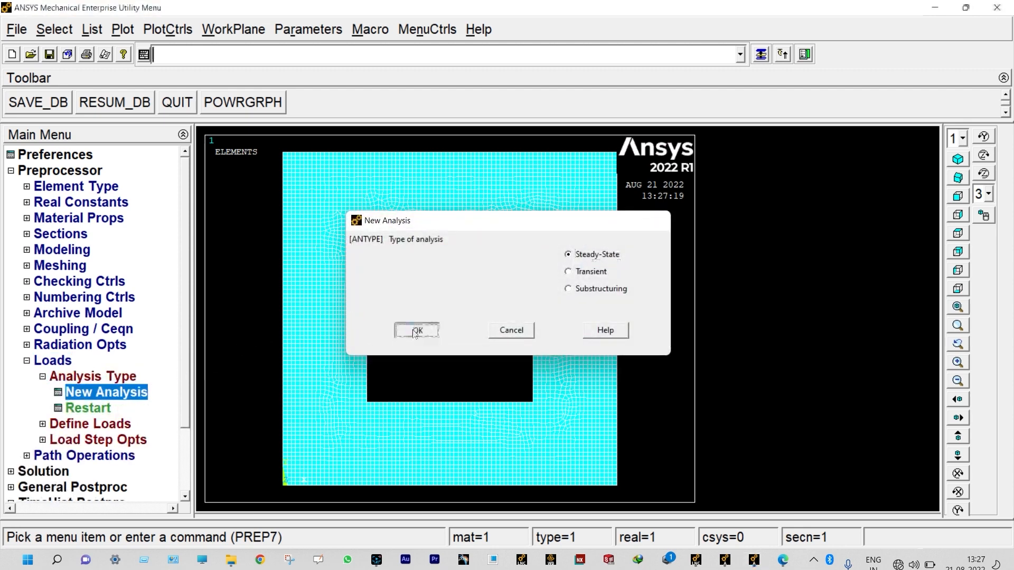
Apply convection to the four lines of the inner square with film coefficient 68.14 and bulk temperature 311.
left_click(125, 426)
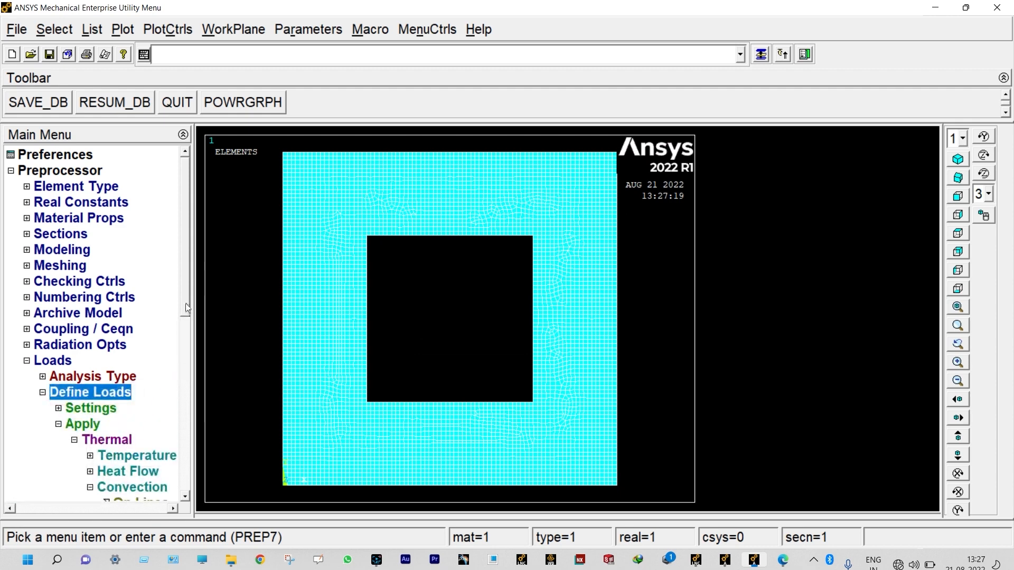
left_click_drag(187, 308, 197, 360)
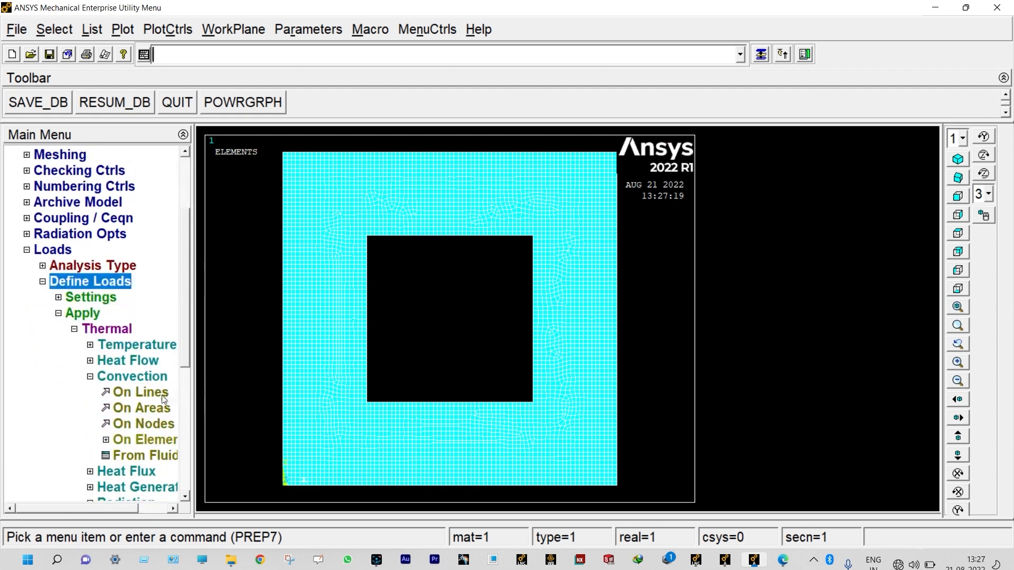
left_click(140, 392)
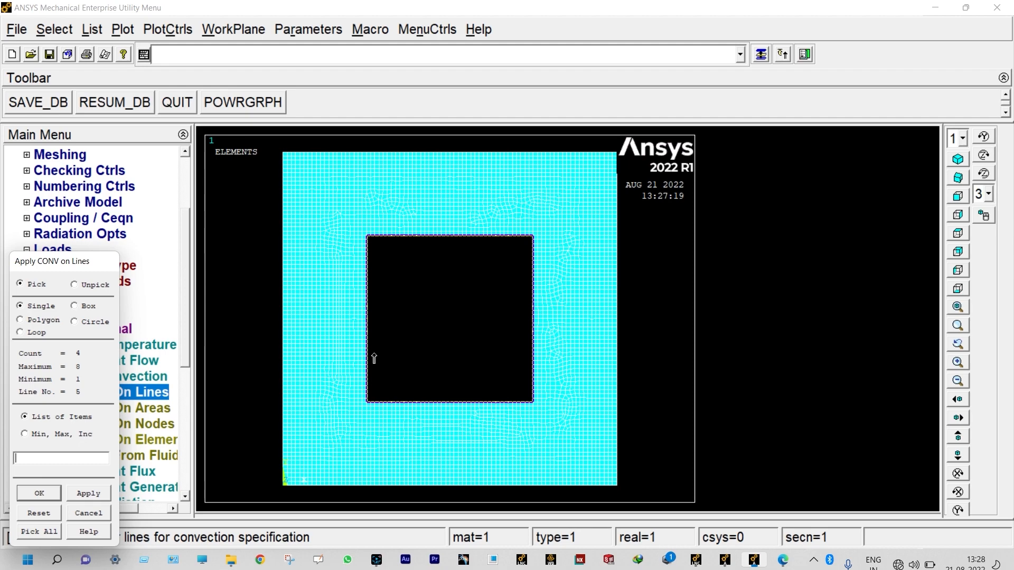
left_click(48, 494)
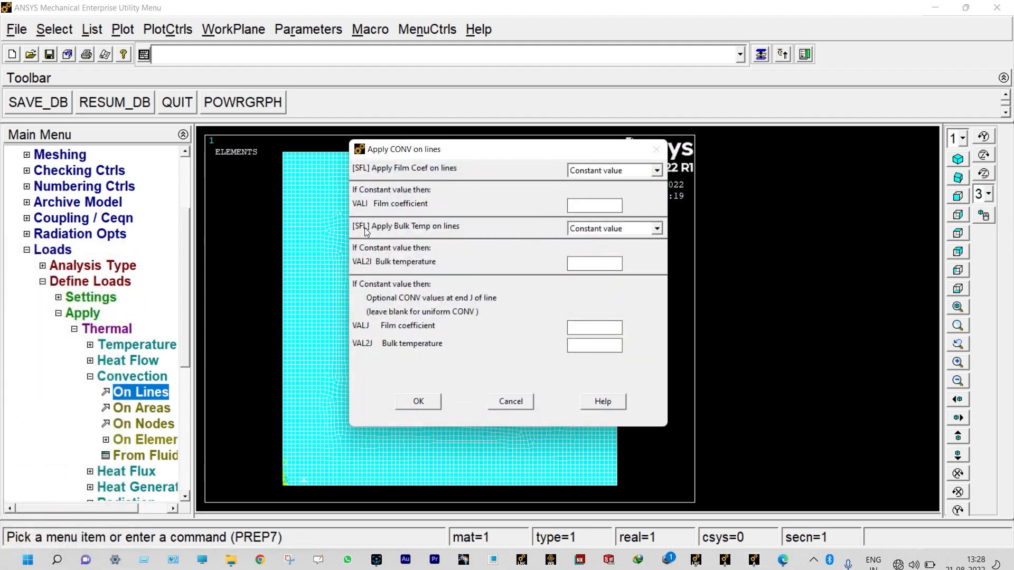
type("68.14")
left_click(578, 263)
type("311")
left_click(433, 401)
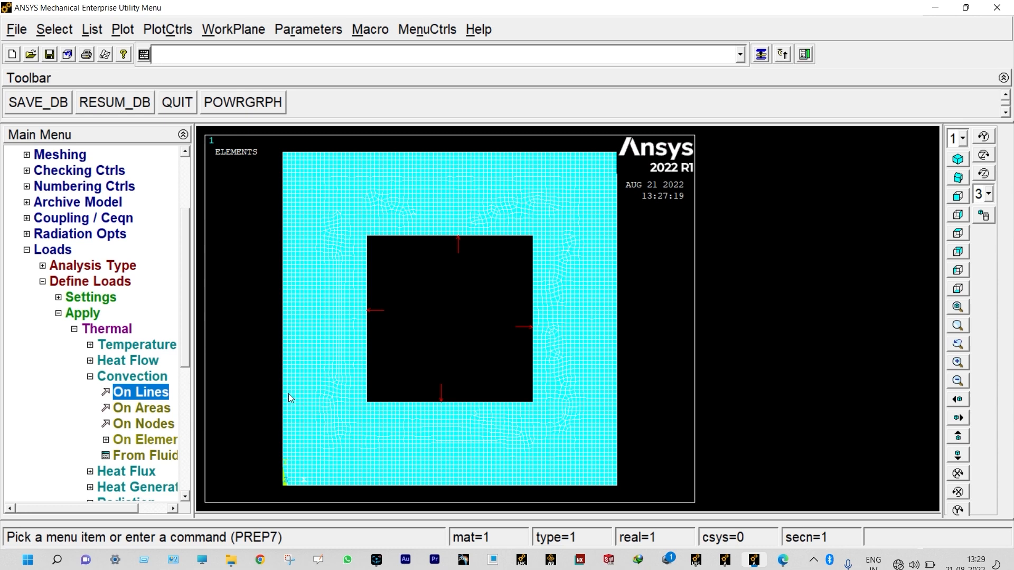
Apply convection to the four outer lines of the square with film coefficient 17.04 and bulk temperature 255.
left_click(157, 395)
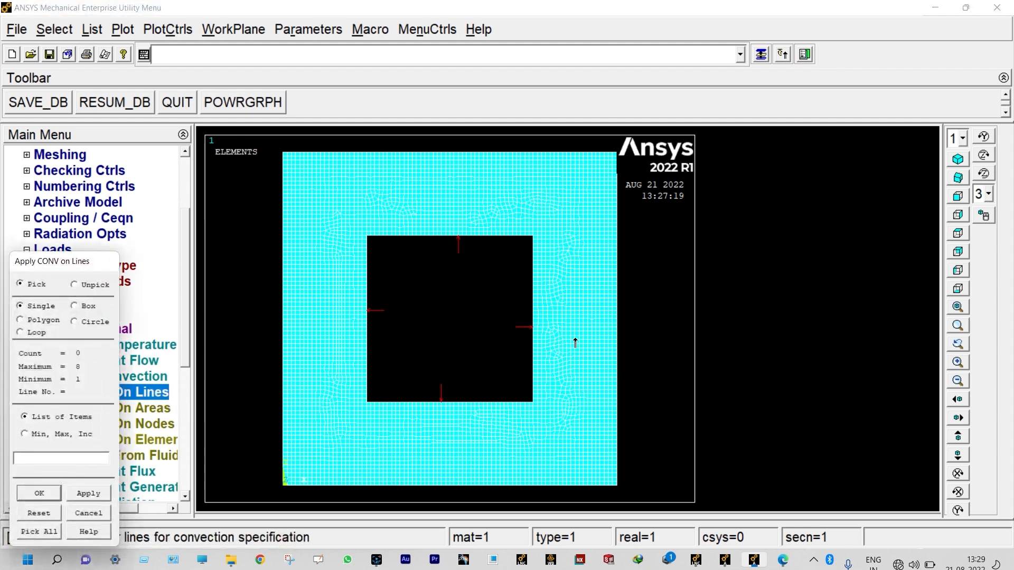
left_click(615, 324)
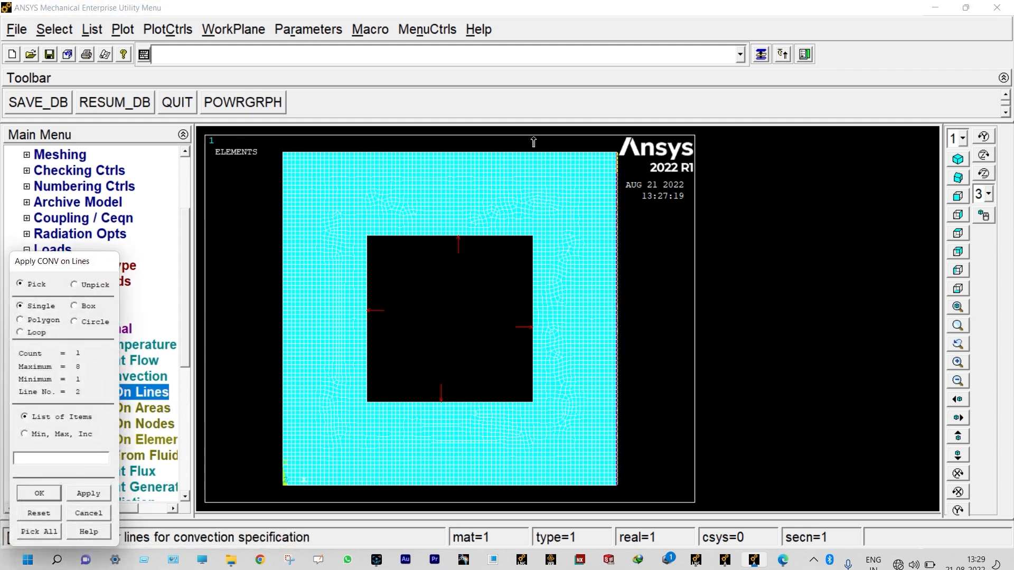
left_click(532, 154)
left_click(271, 236)
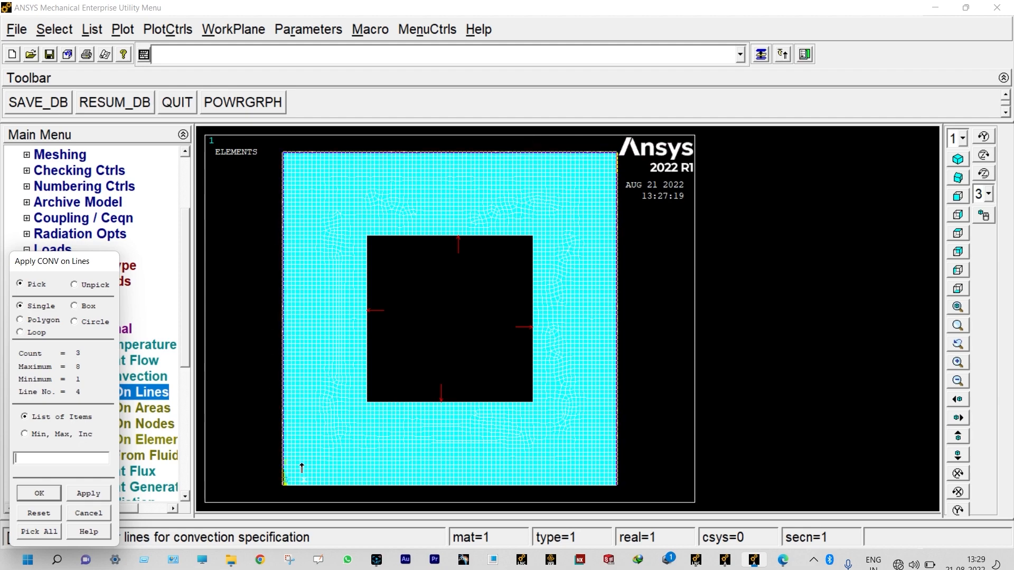
left_click(336, 499)
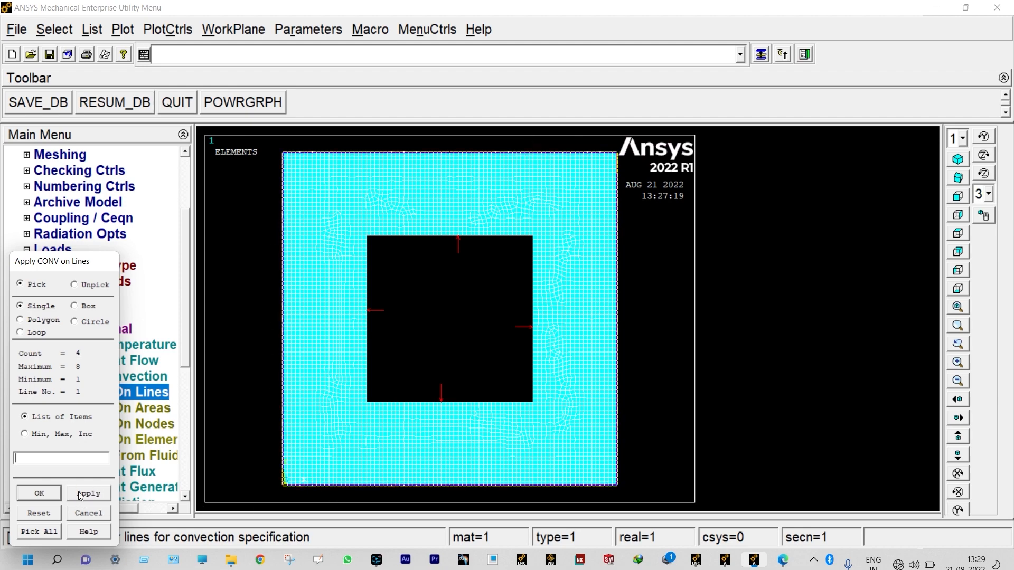
left_click(41, 493)
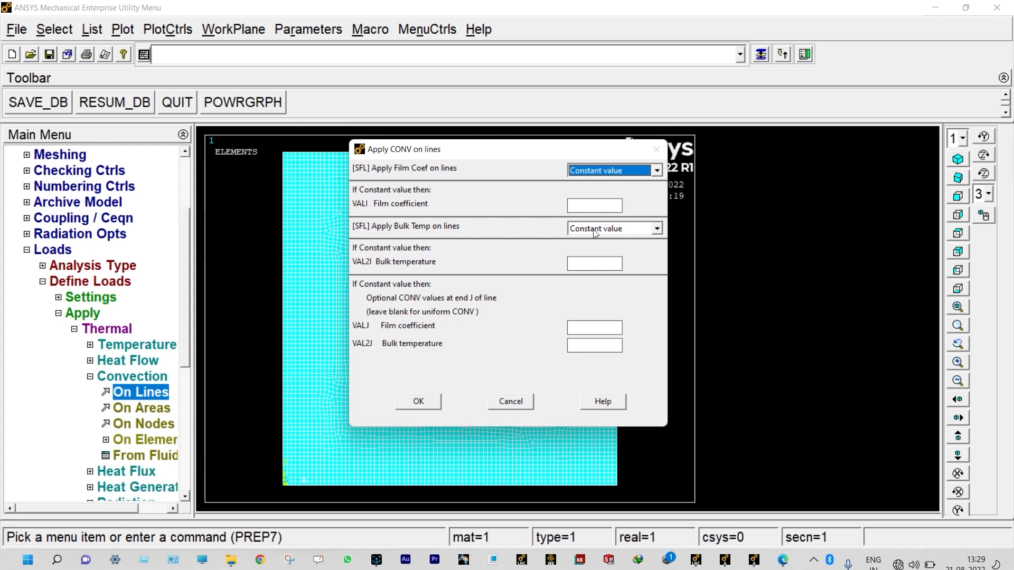
left_click(572, 204)
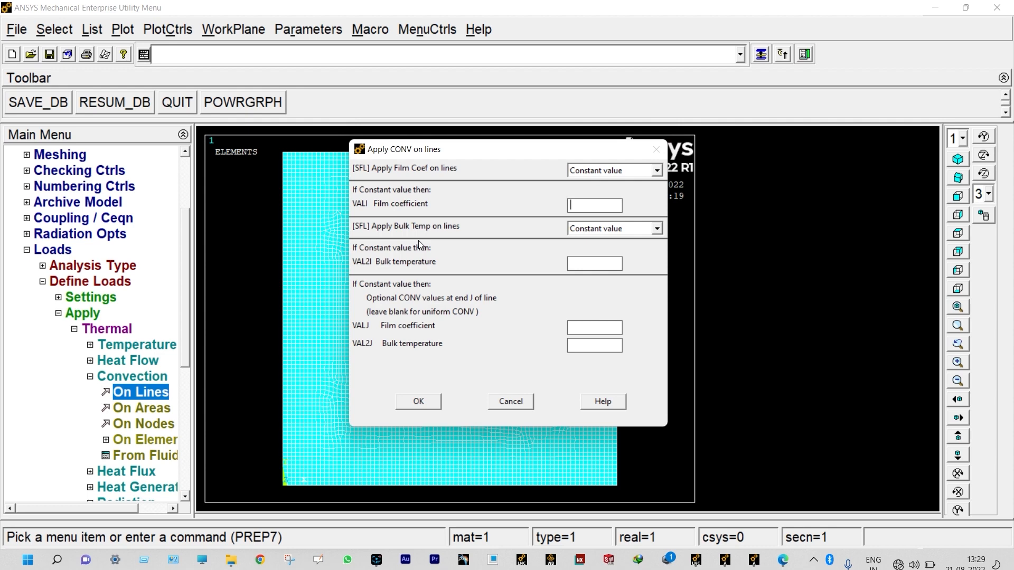
type("17.04")
type("255")
left_click(426, 400)
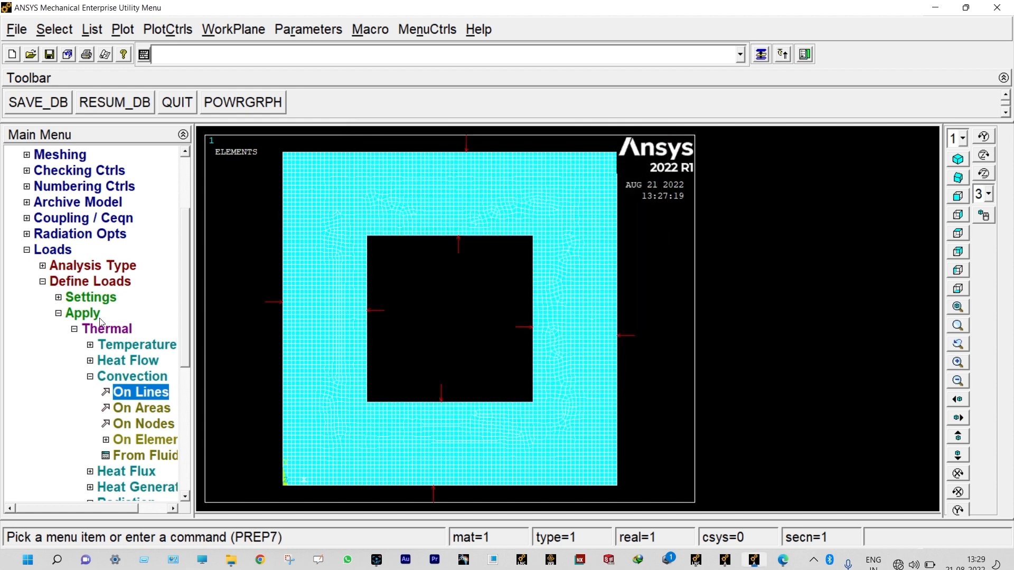
Solve the current load step of the steady-state thermal analysis and dismiss the solution note and status listing.
left_click(85, 281)
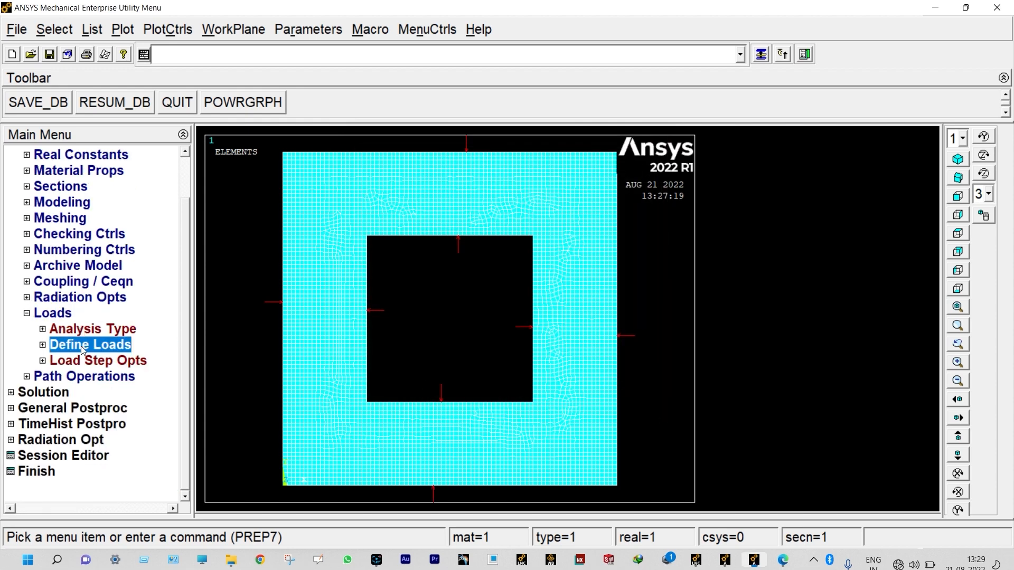
left_click(60, 397)
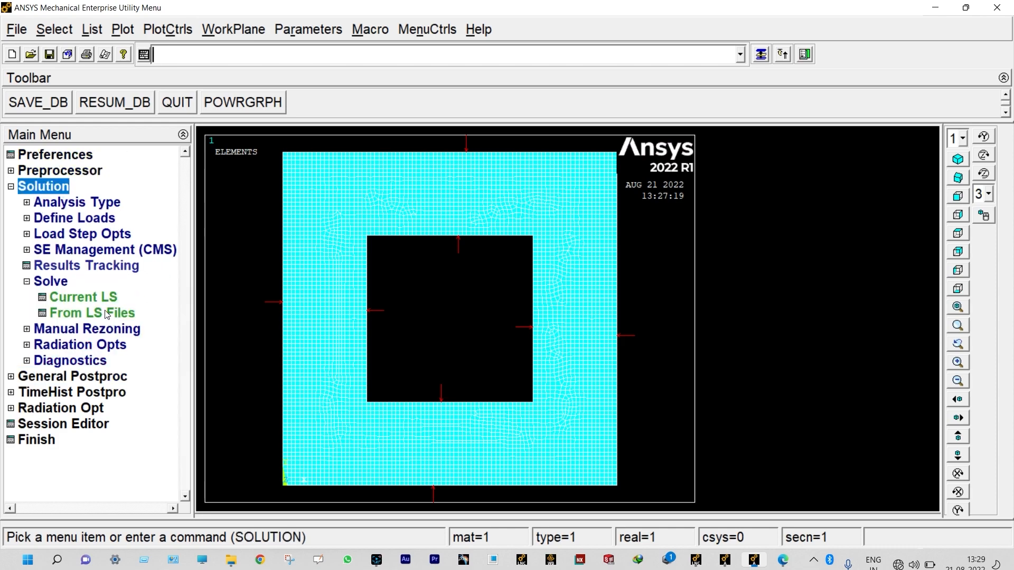
left_click(94, 298)
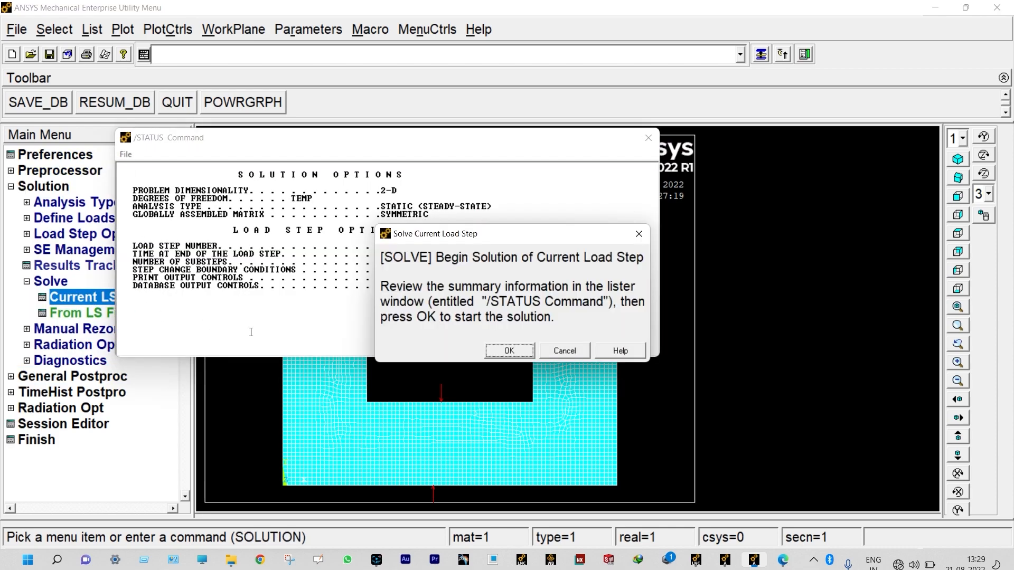
left_click(506, 351)
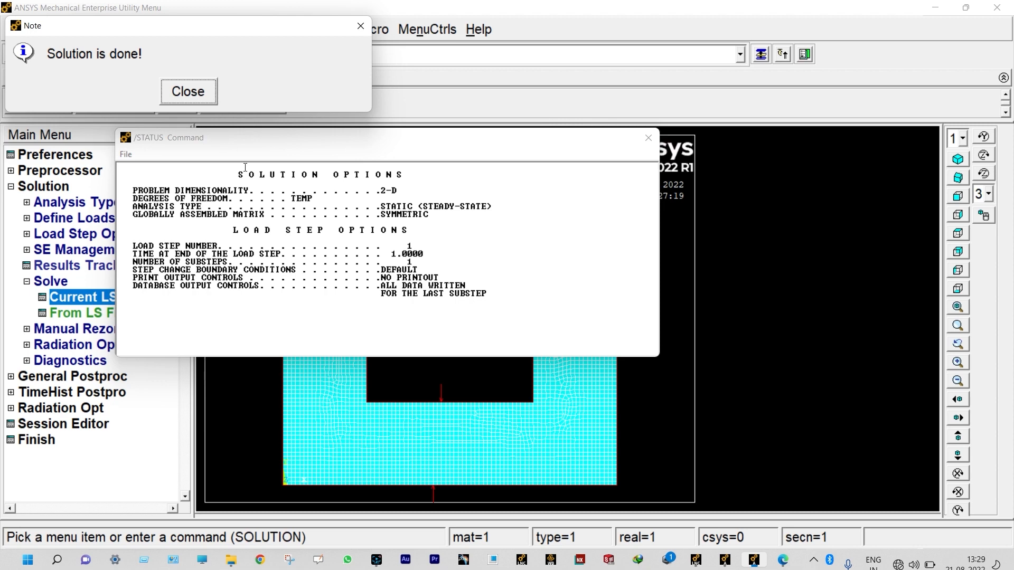
left_click(195, 98)
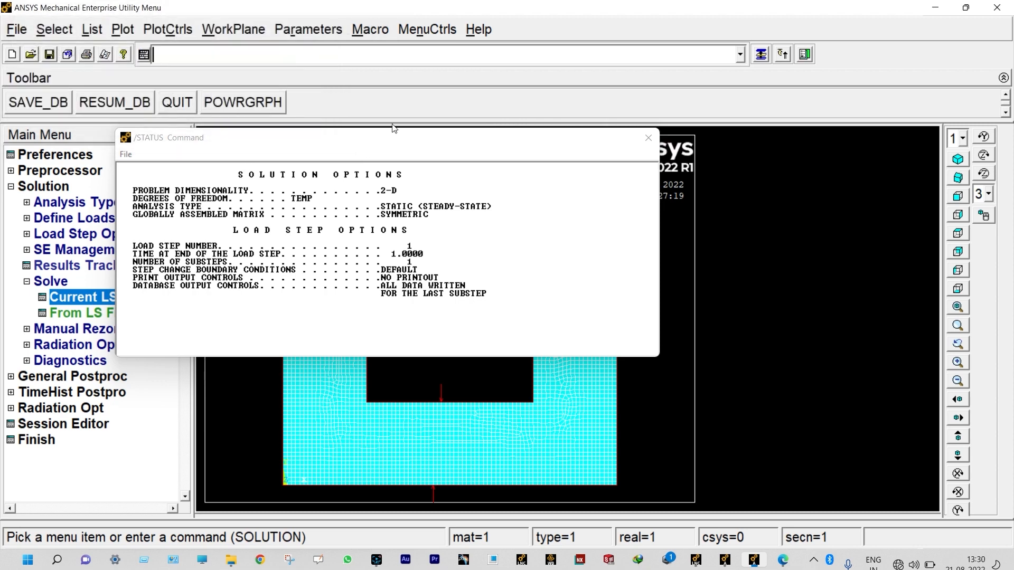
left_click(649, 137)
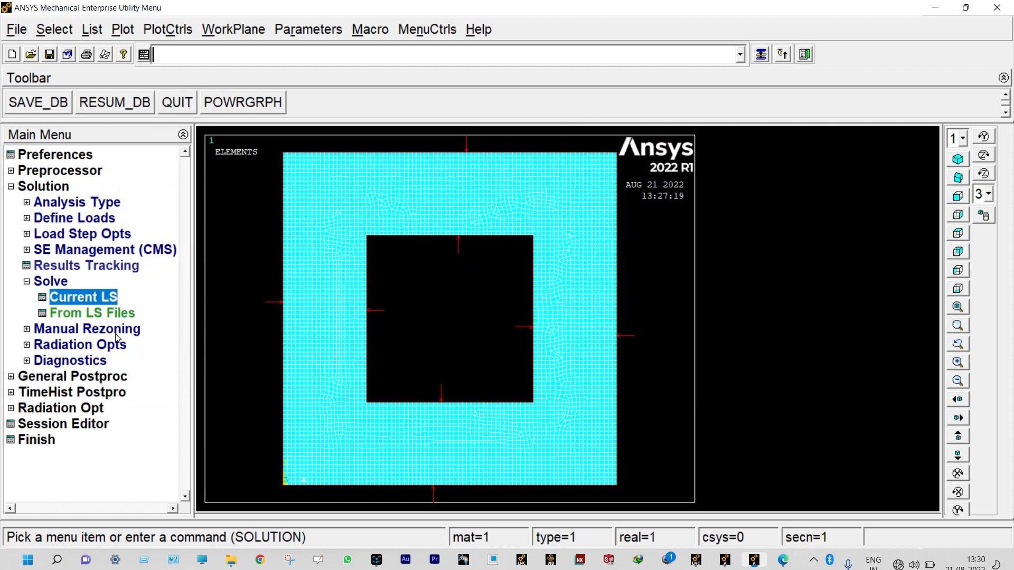
Plot the nodal temperature from the DOF solution as a contour plot, showing the deformed shape only.
left_click(82, 376)
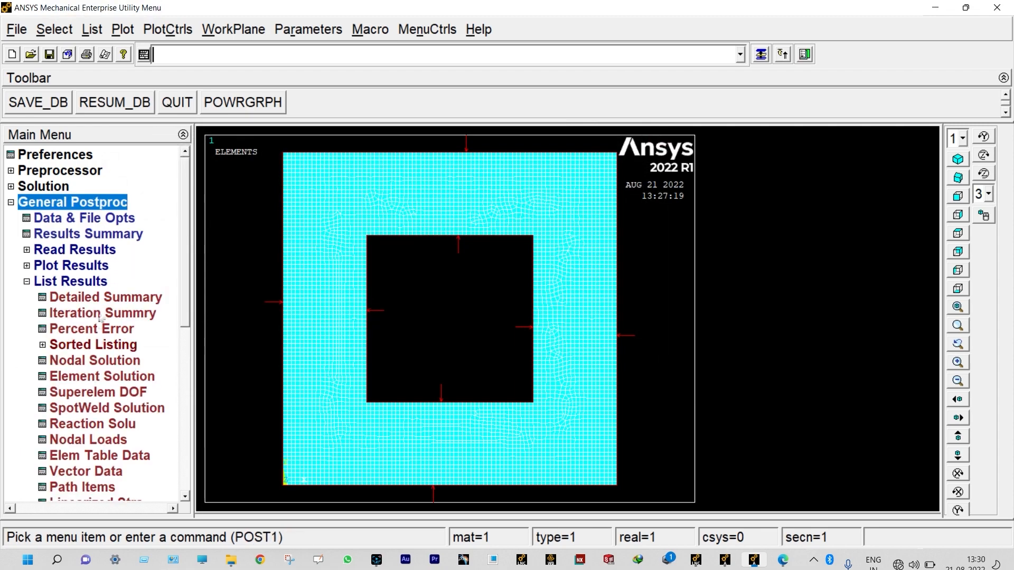
left_click(74, 267)
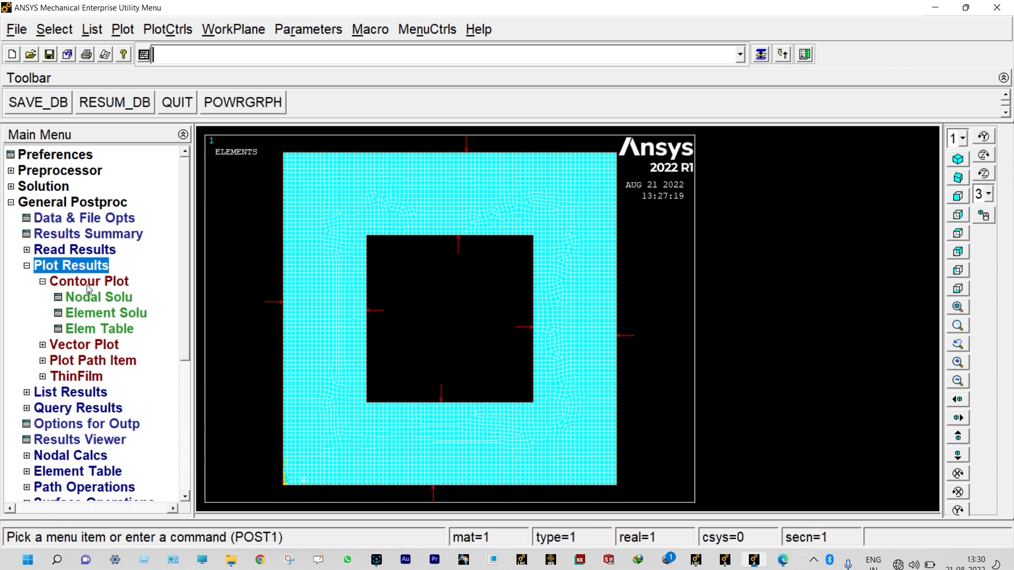
left_click(96, 297)
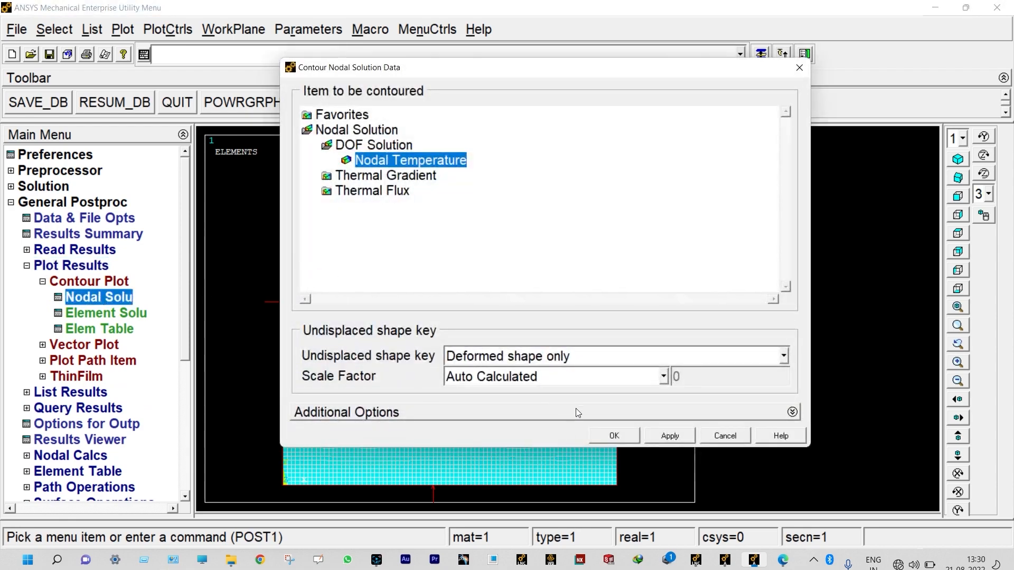
left_click(602, 437)
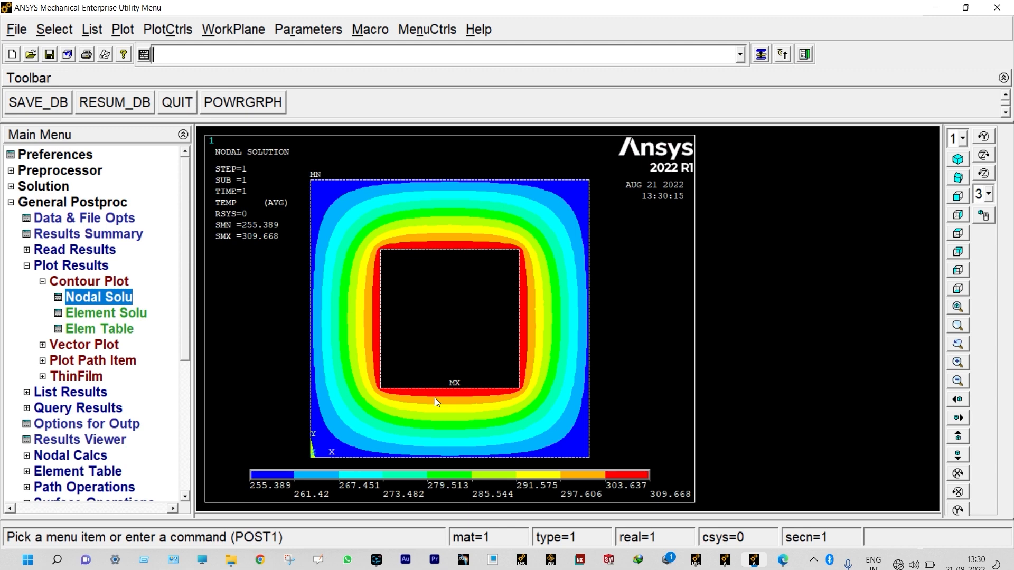
List the nodal temperatures from the DOF solution, examine the listing through to its maximum values, and close it.
left_click(89, 393)
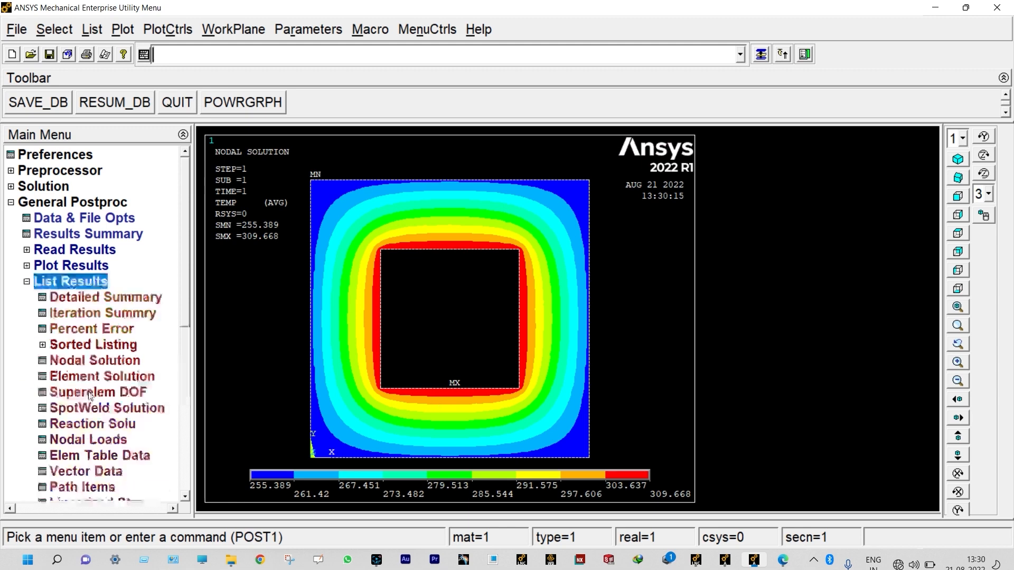
left_click(94, 364)
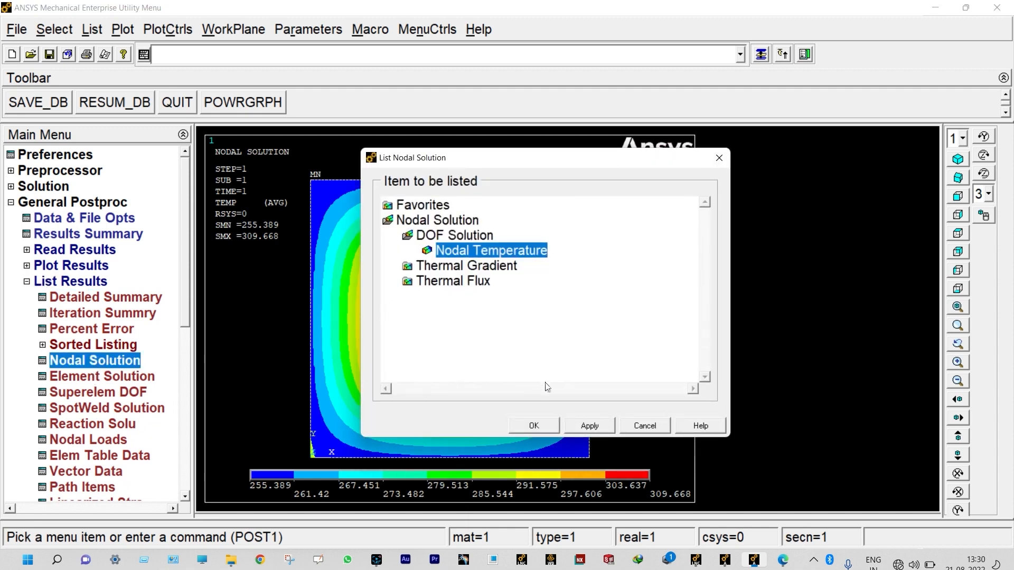
left_click(534, 425)
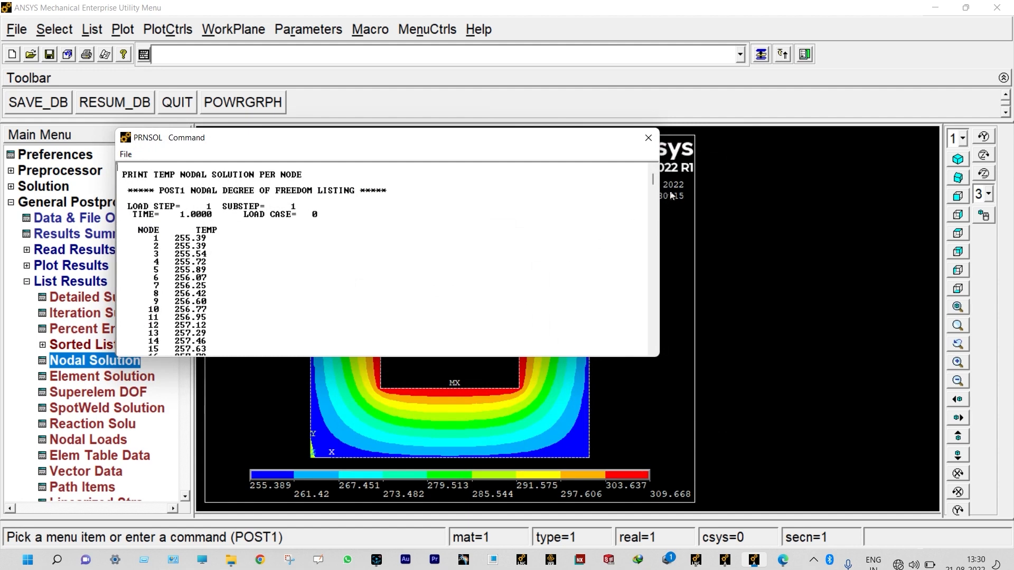
left_click_drag(655, 181, 677, 345)
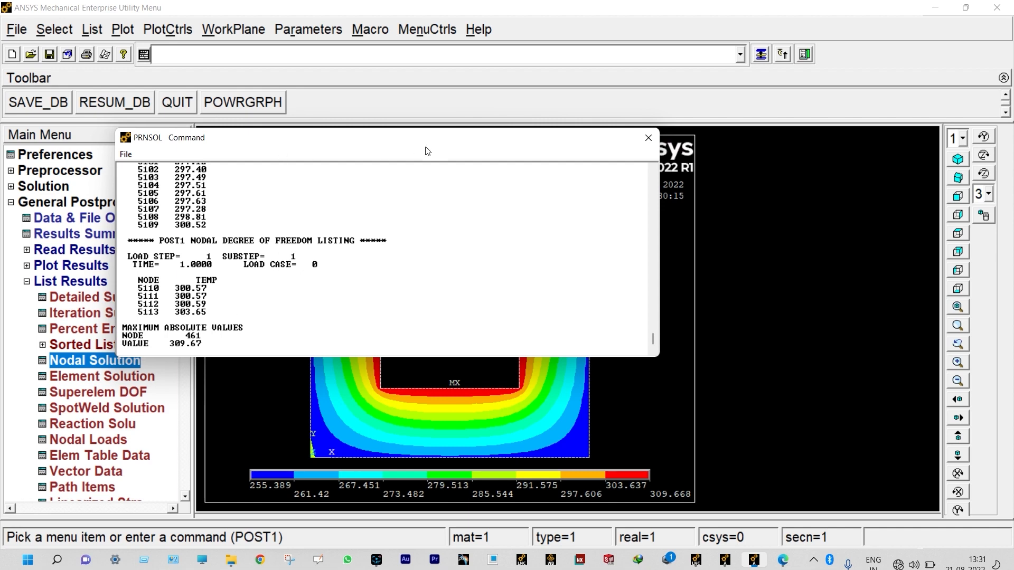
left_click_drag(417, 150, 632, 159)
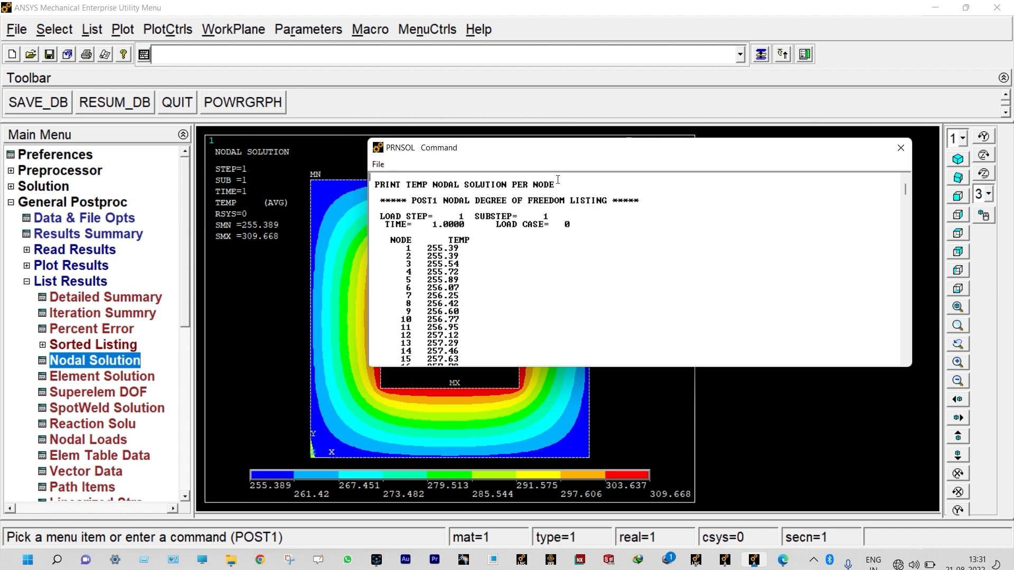
left_click(901, 147)
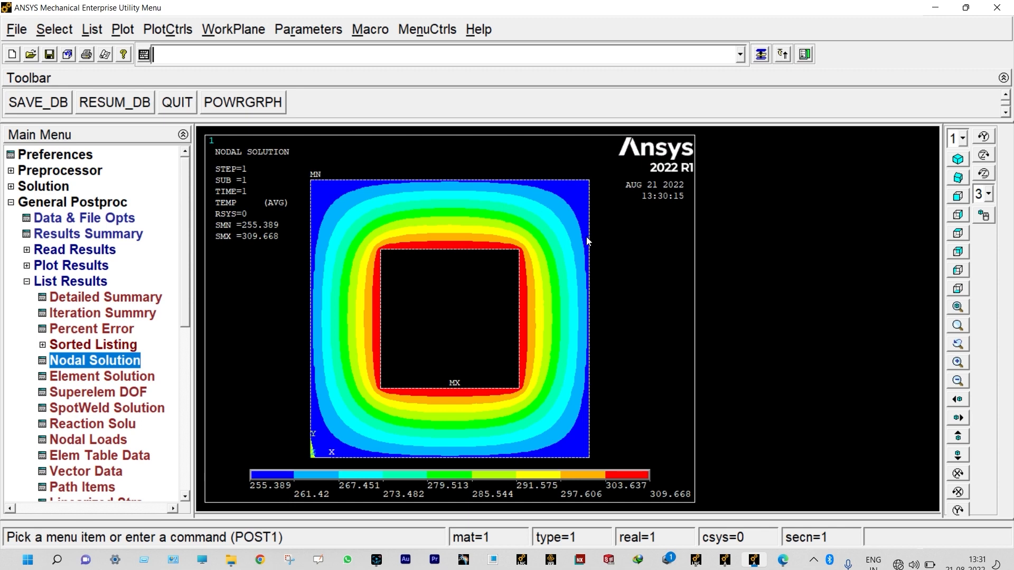